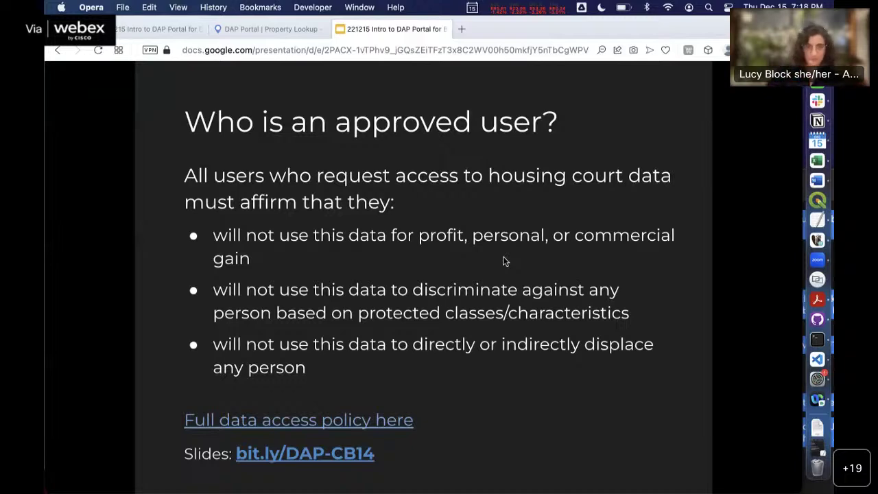
- Advance the slideshow through the Glossary slide to the Request data access slide
key("Right")
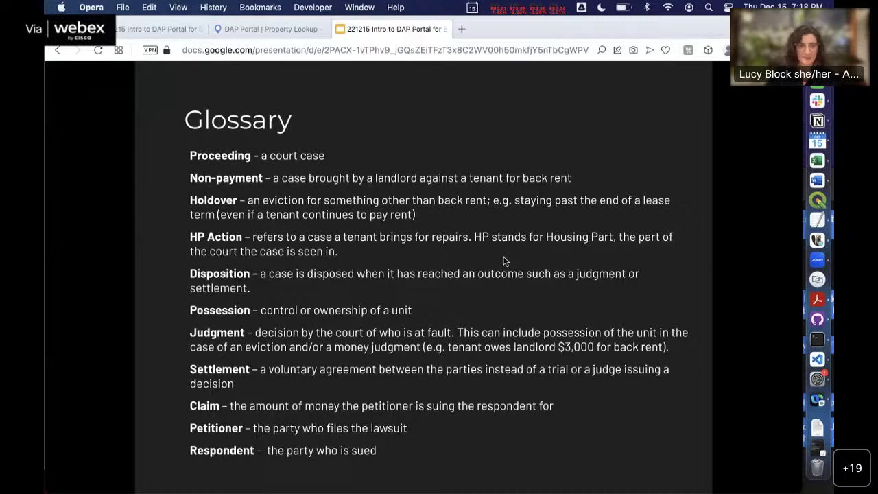
key("Right")
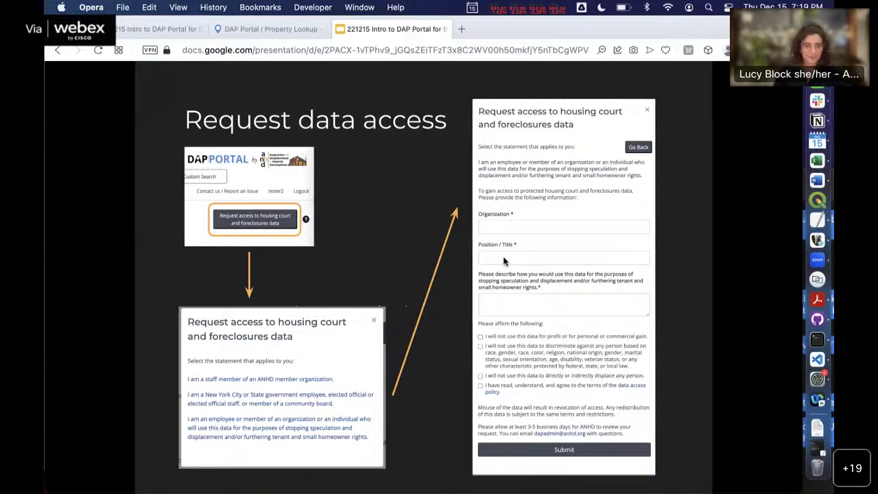
- Move past the dashboard screenshot slide to the closing DAP PORTAL title slide
key("Right")
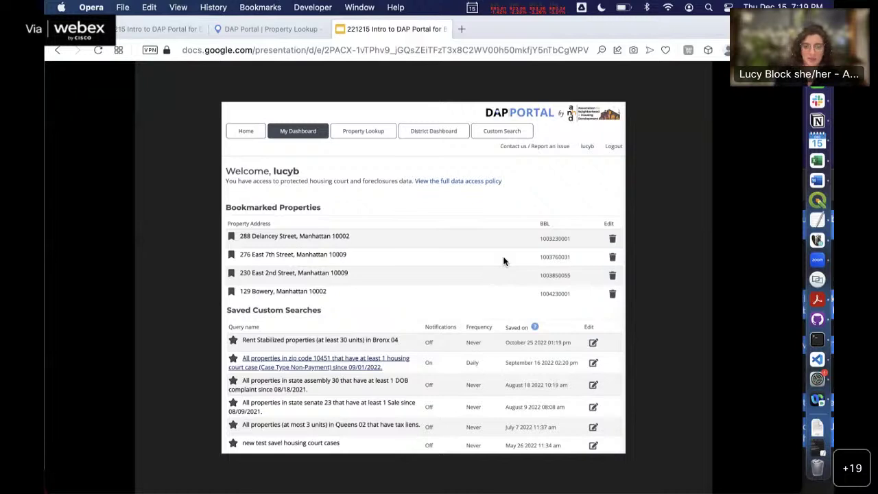
key("Right")
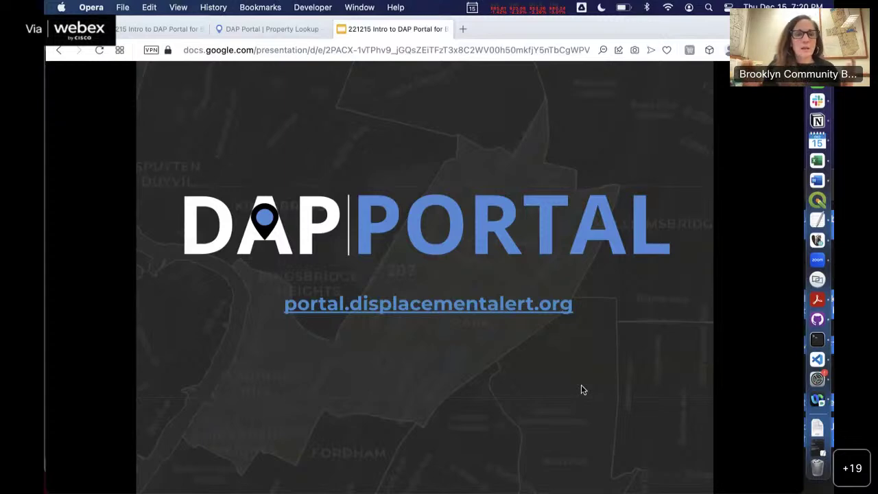
- Follow the portal.displacementalert.org link to open the DAP Portal home page in a new tab
left_click(334, 307)
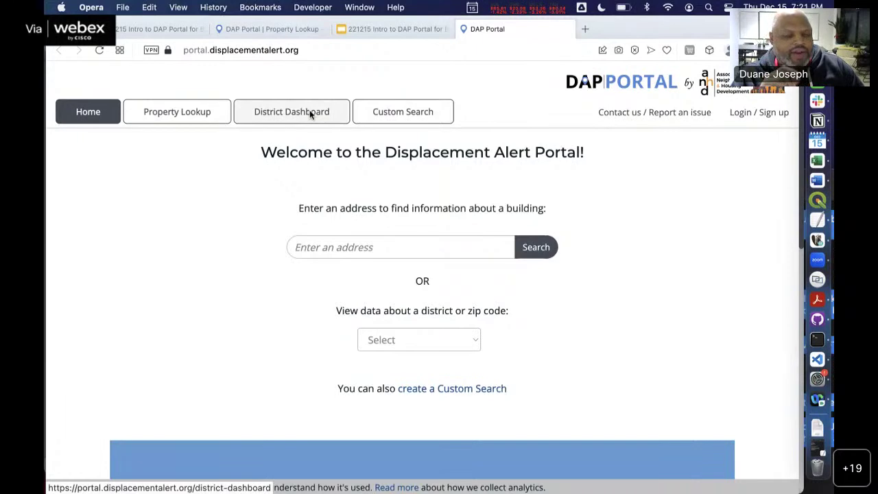
- Switch to the editable intro deck and open slide 23, Case study #1
left_click(176, 29)
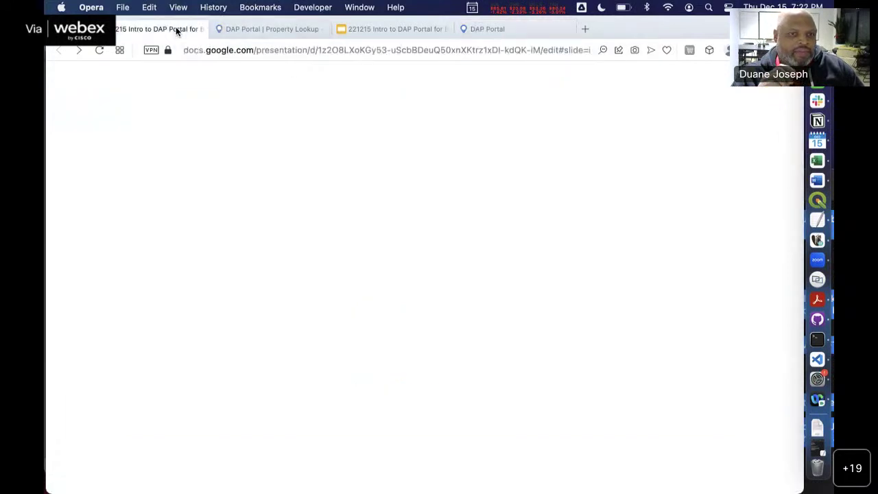
scroll(126, 316, "down", 3)
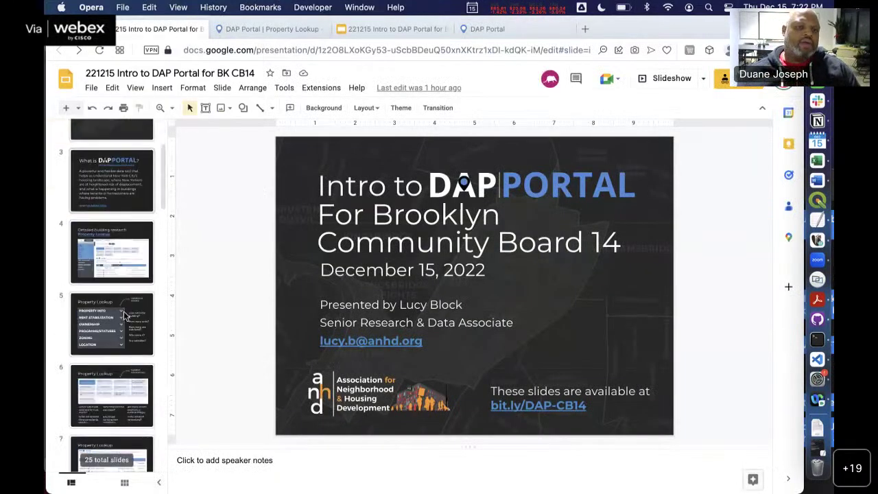
scroll(126, 316, "down", 10)
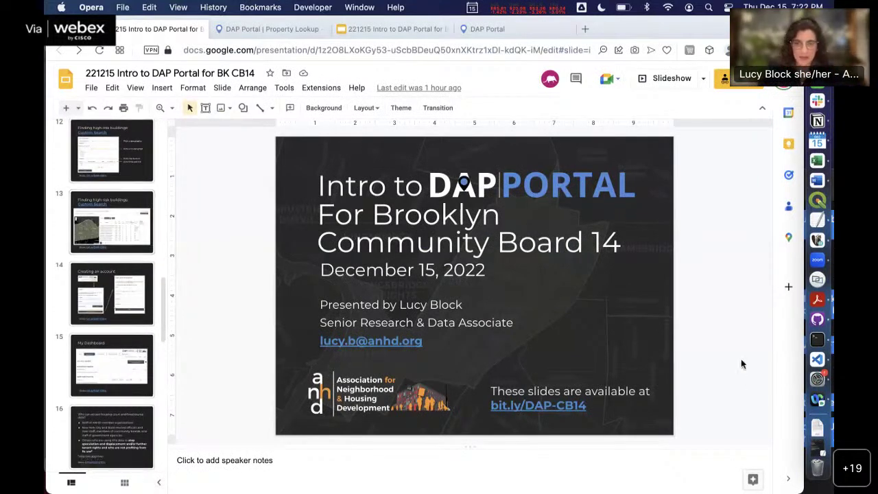
scroll(103, 294, "down", 3)
scroll(102, 293, "down", 6)
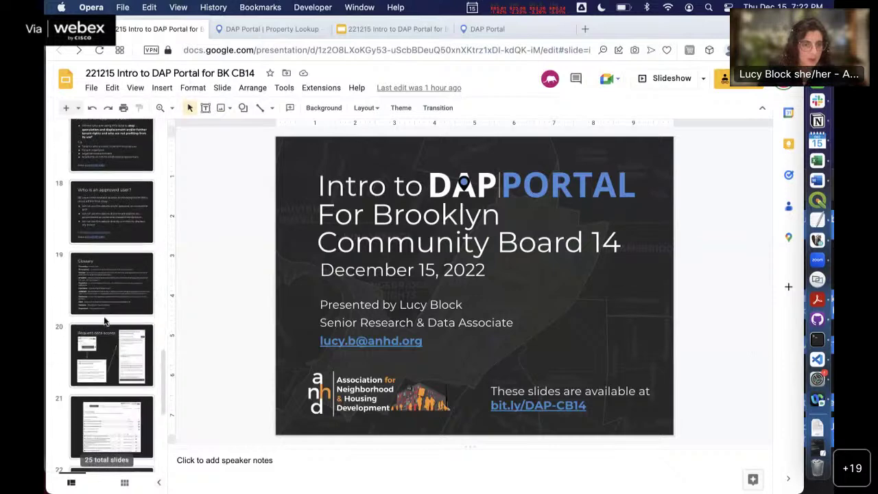
left_click(105, 320)
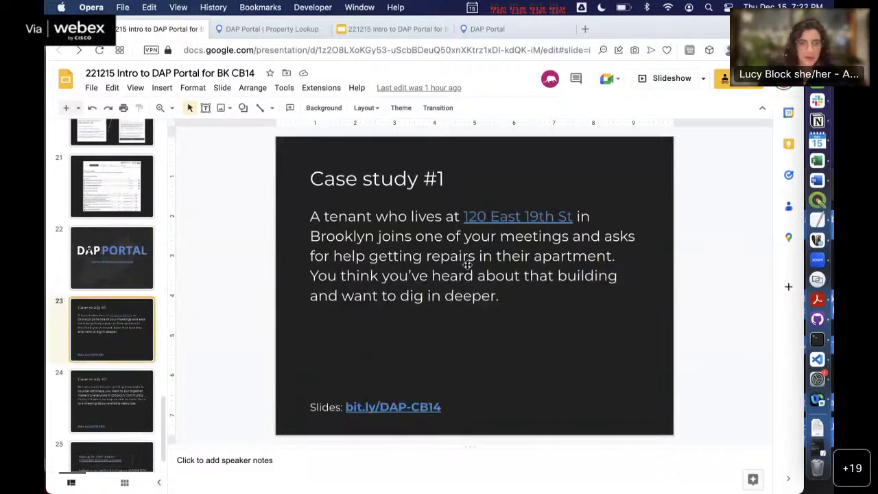
- Inspect the case study text and preview the link behind 120 East 19th St
left_click(518, 216)
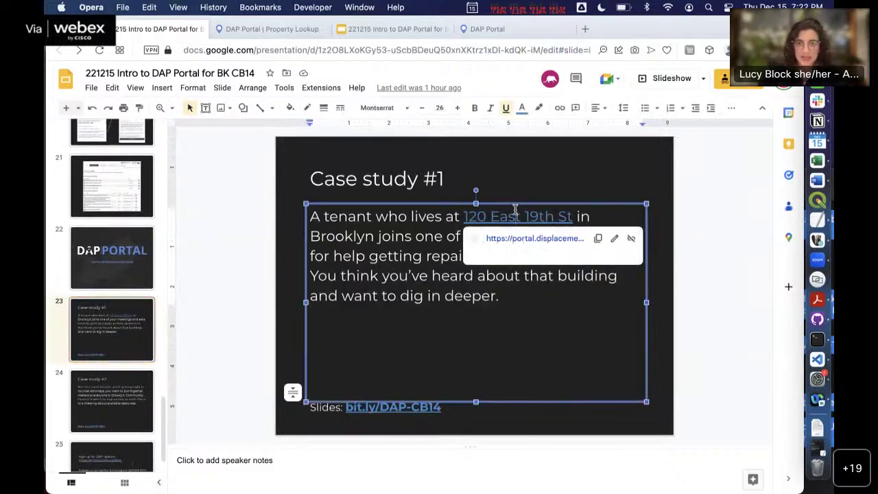
left_click(521, 175)
left_click(523, 152)
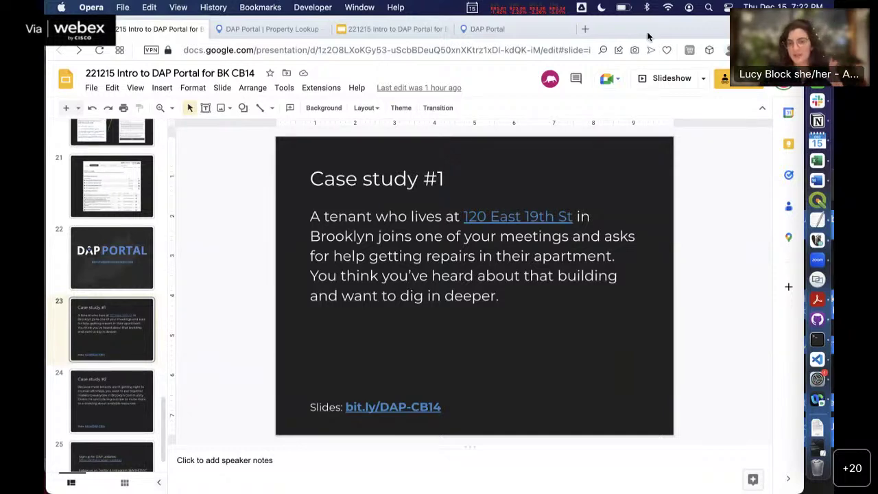
left_click(494, 214)
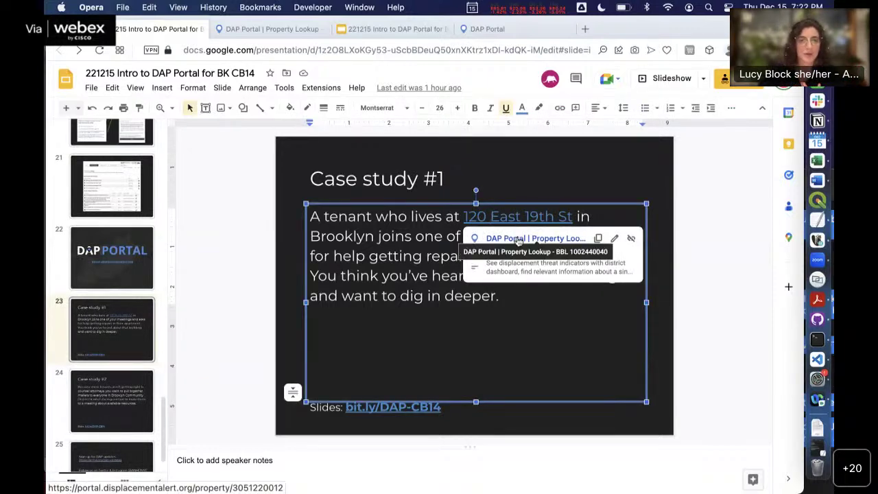
- Look up '120 e 19th' in Brooklyn and expand its Rent Stabilization panel showing 38 stabilized units
left_click(247, 29)
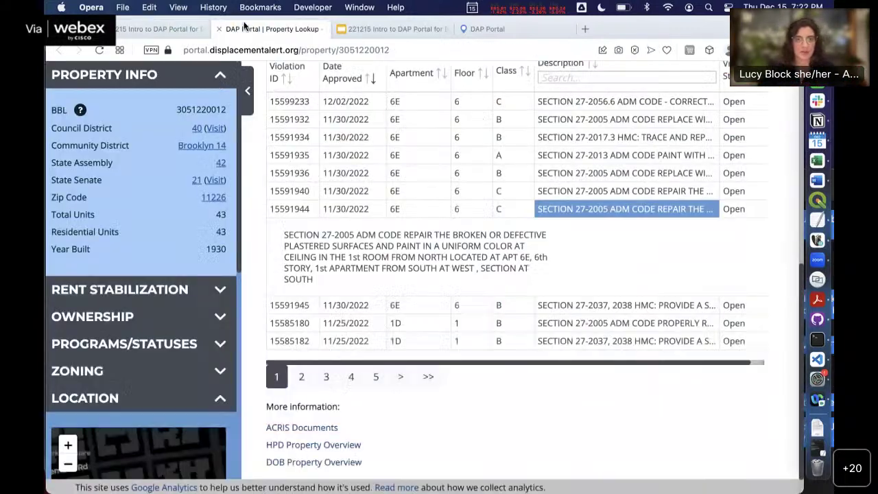
scroll(258, 80, "up", 5)
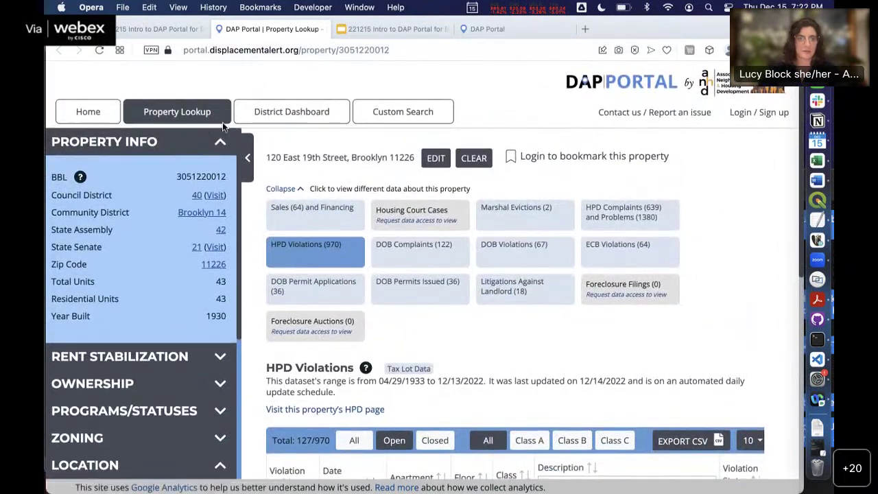
left_click(78, 112)
left_click(373, 245)
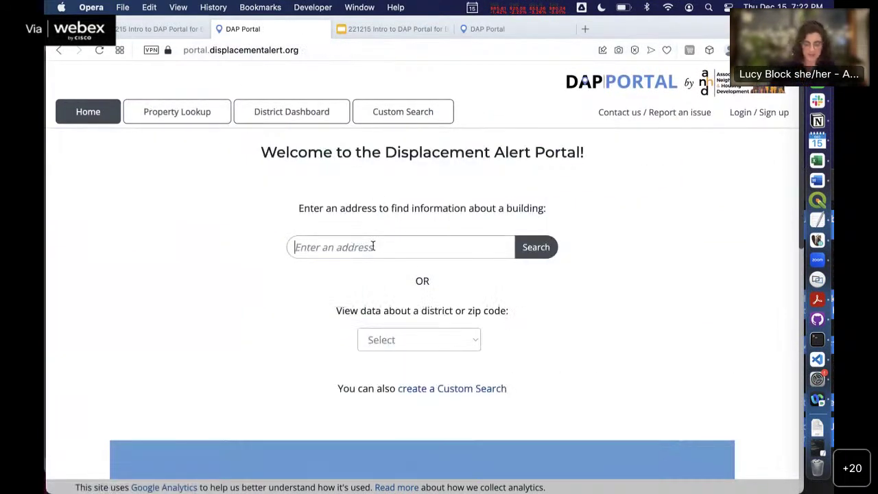
type("120 e 19th")
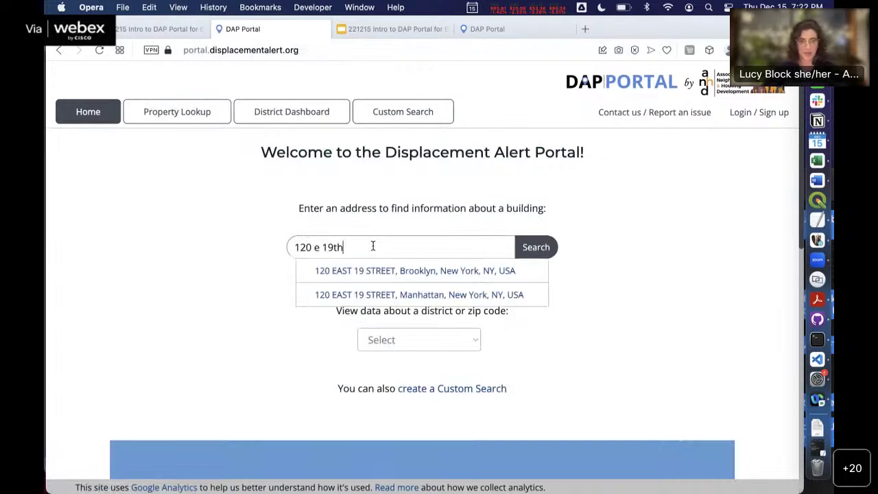
left_click(447, 270)
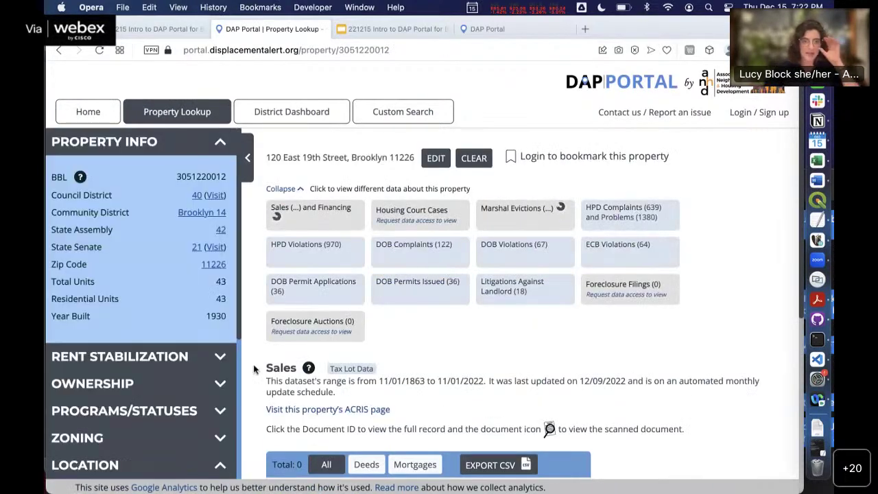
scroll(253, 364, "down", 2)
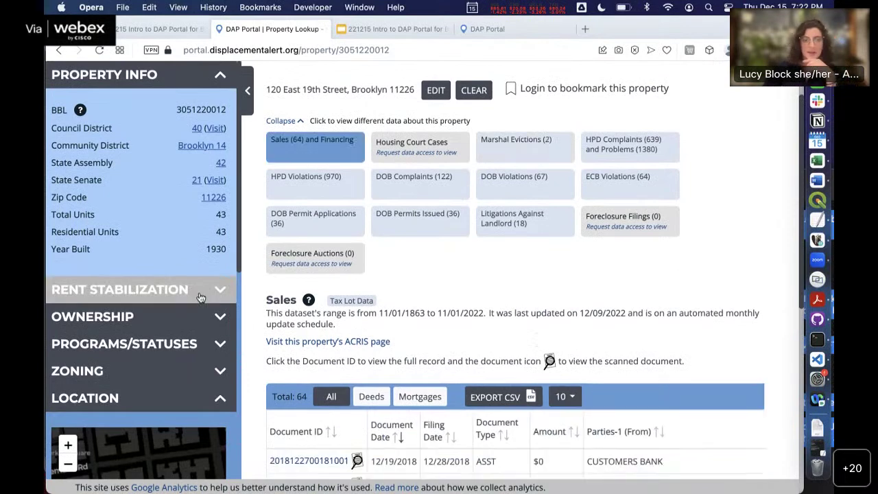
left_click(200, 295)
scroll(199, 295, "down", 6)
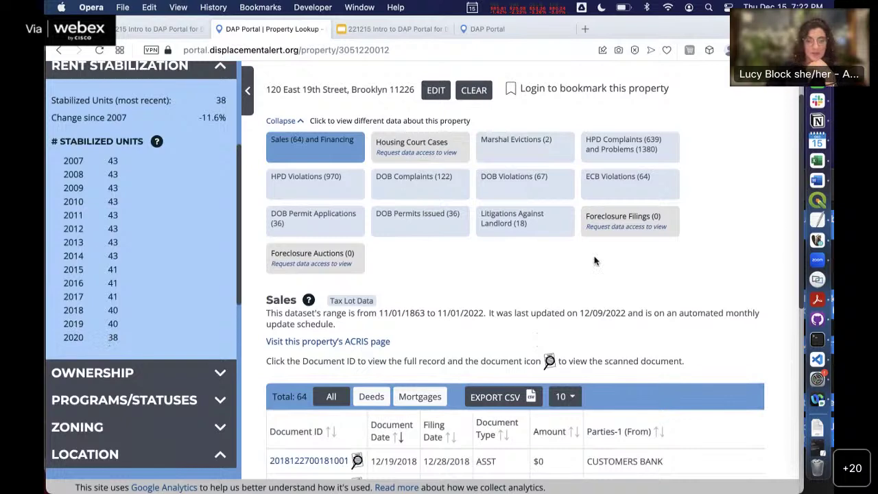
left_click(156, 142)
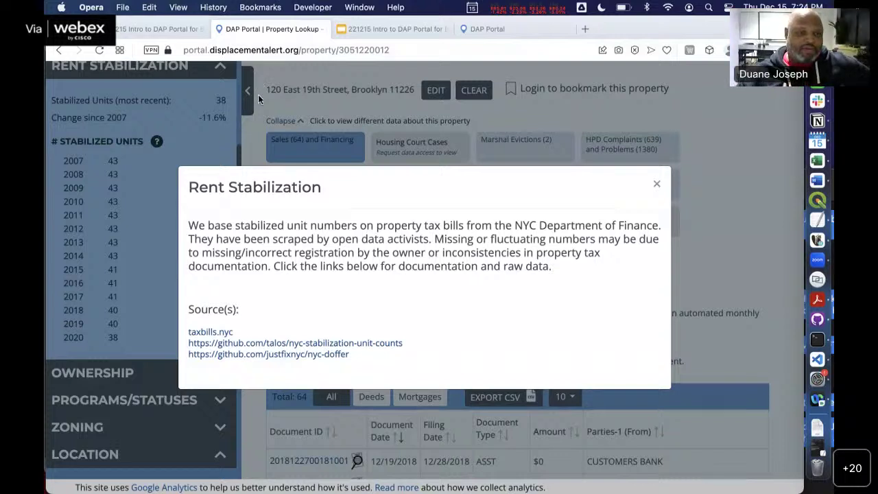
left_click(200, 122)
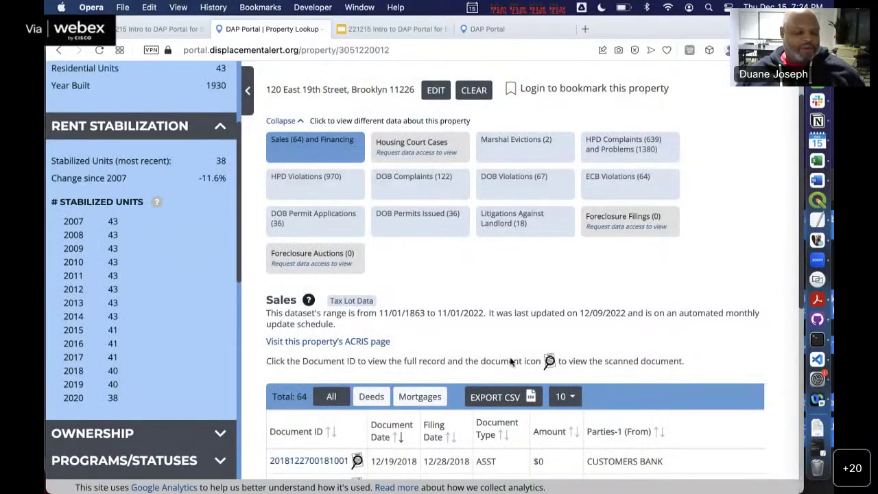
scroll(511, 362, "up", 2)
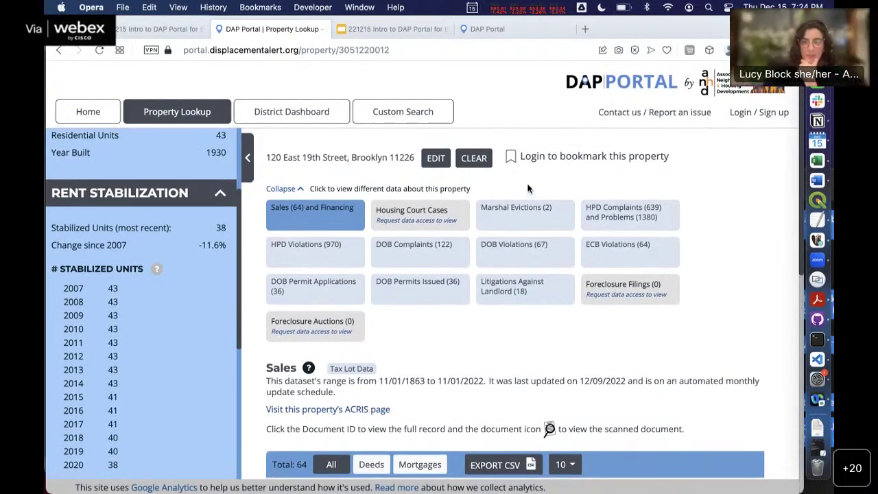
- Open the District Dashboard for Community District Brooklyn 14 and review its totals and map
left_click(317, 111)
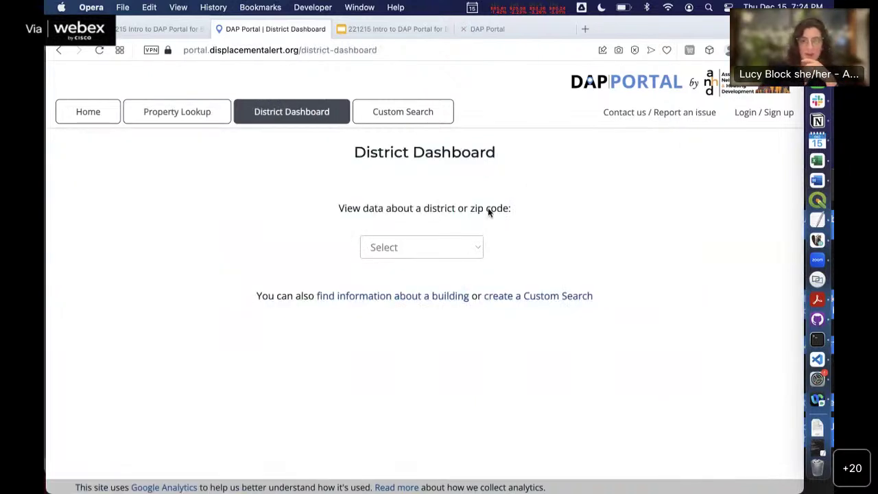
left_click(424, 248)
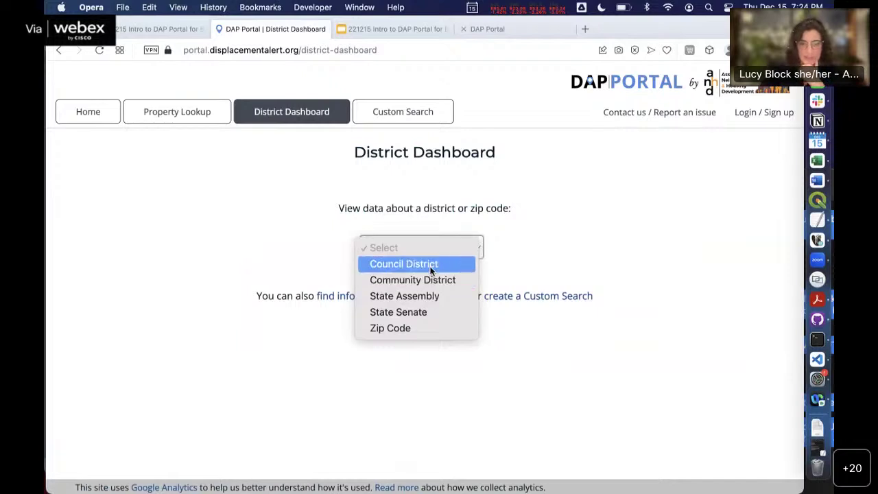
left_click(430, 280)
left_click(455, 247)
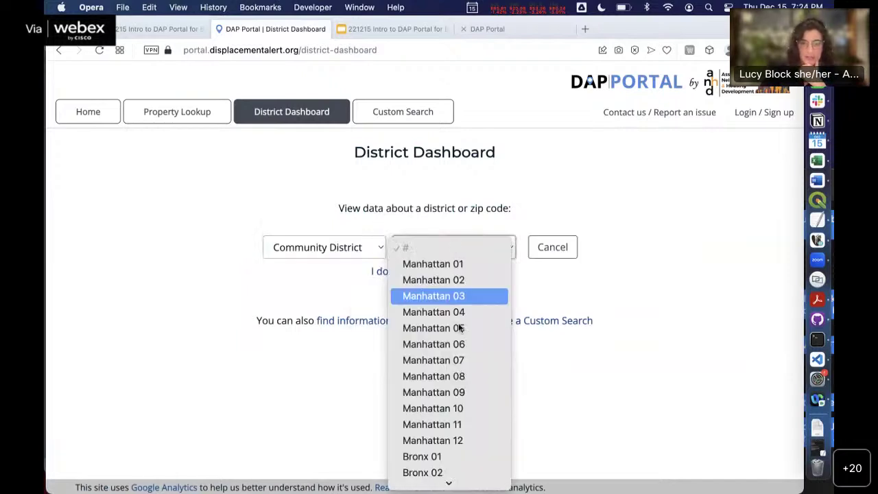
scroll(454, 367, "down", 5)
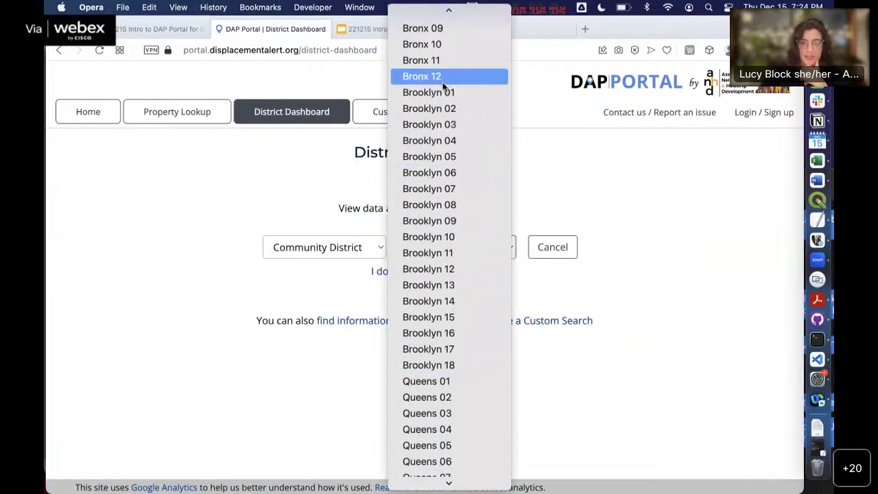
left_click(469, 298)
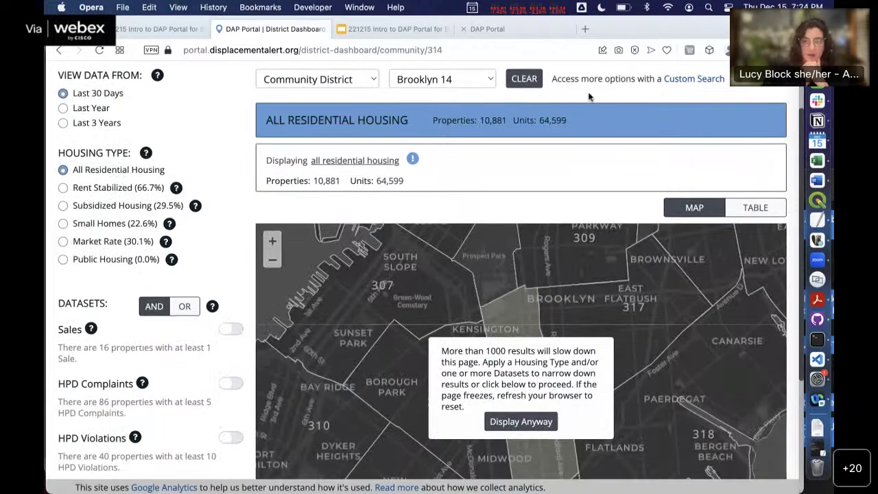
scroll(587, 96, "down", 3)
scroll(588, 96, "up", 3)
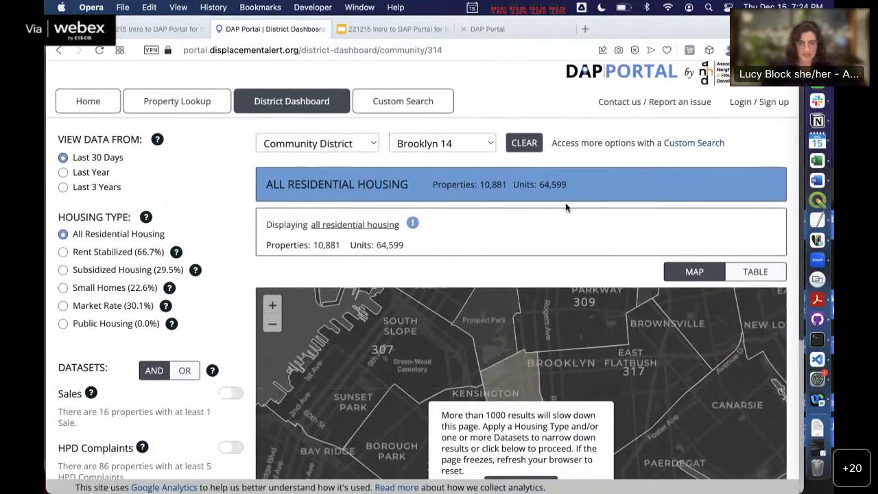
scroll(461, 200, "down", 1)
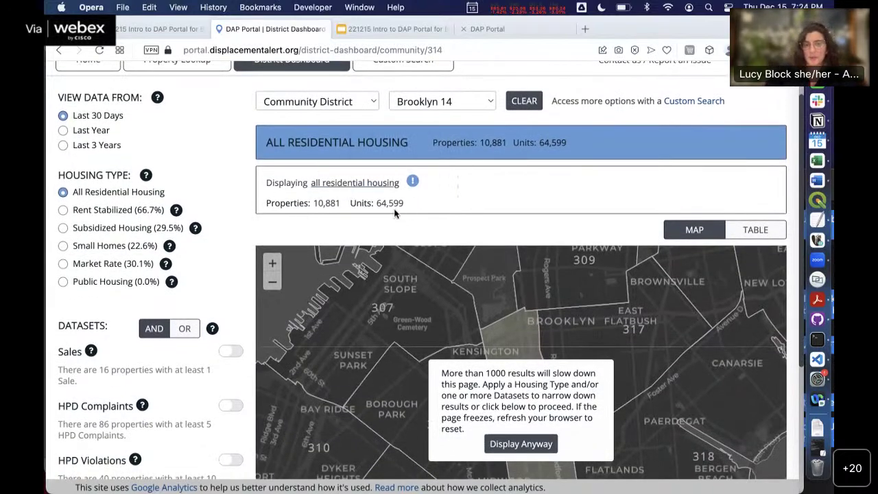
scroll(319, 205, "down", 2)
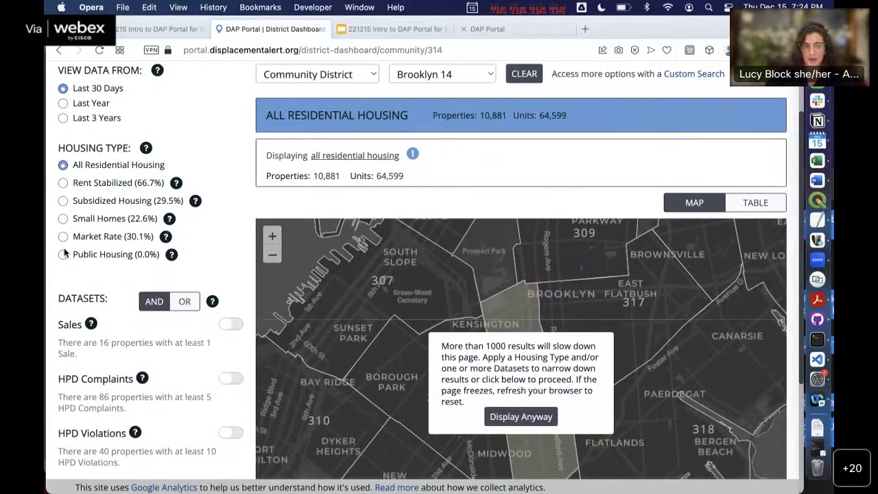
scroll(67, 268, "down", 3)
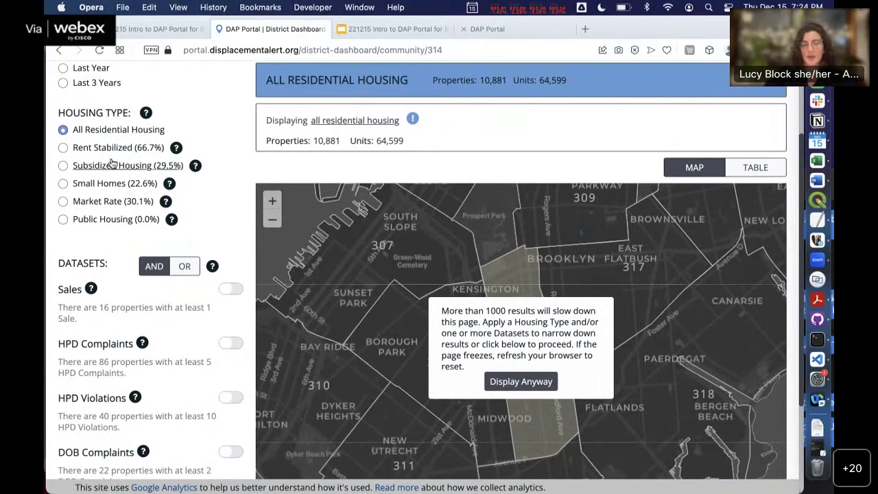
left_click(145, 114)
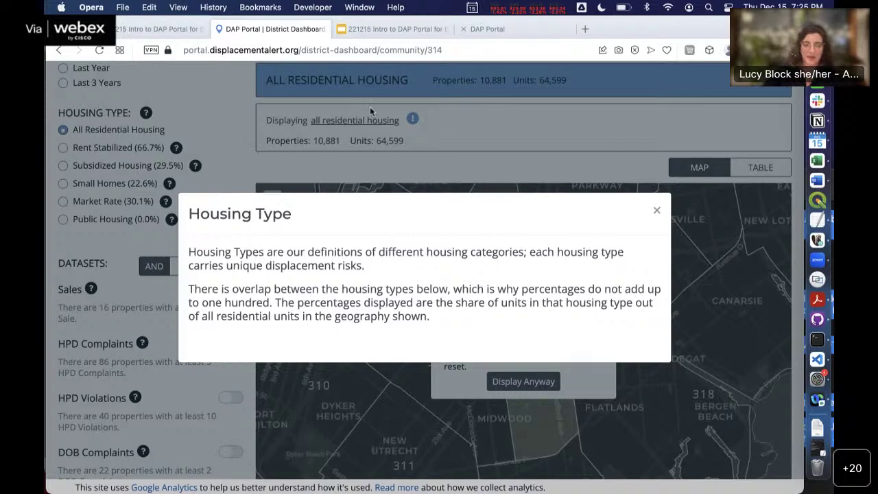
left_click(656, 212)
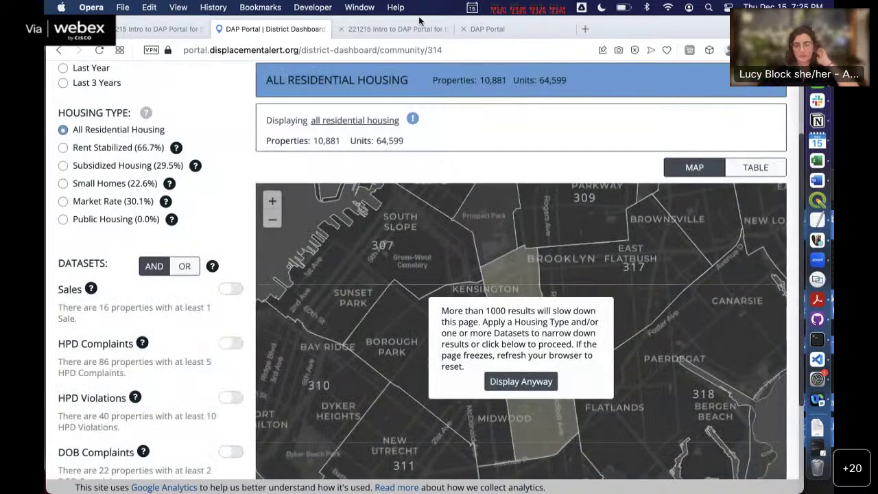
scroll(478, 93, "down", 2)
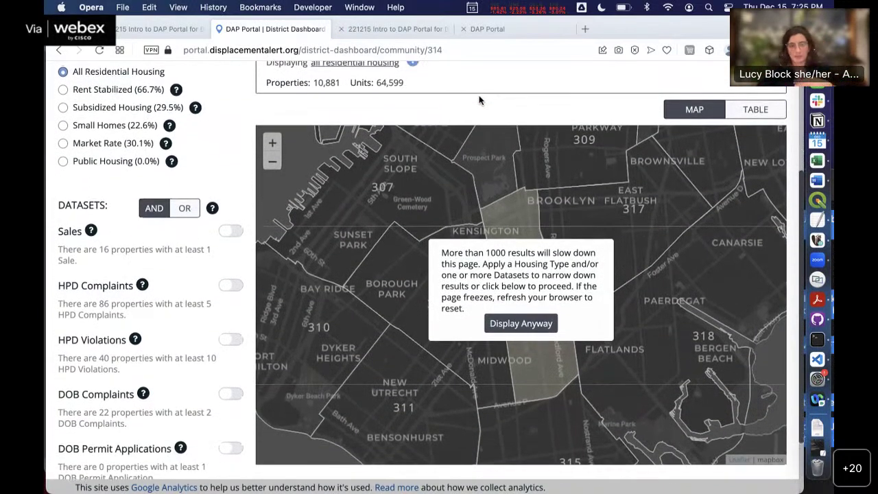
scroll(479, 100, "up", 1)
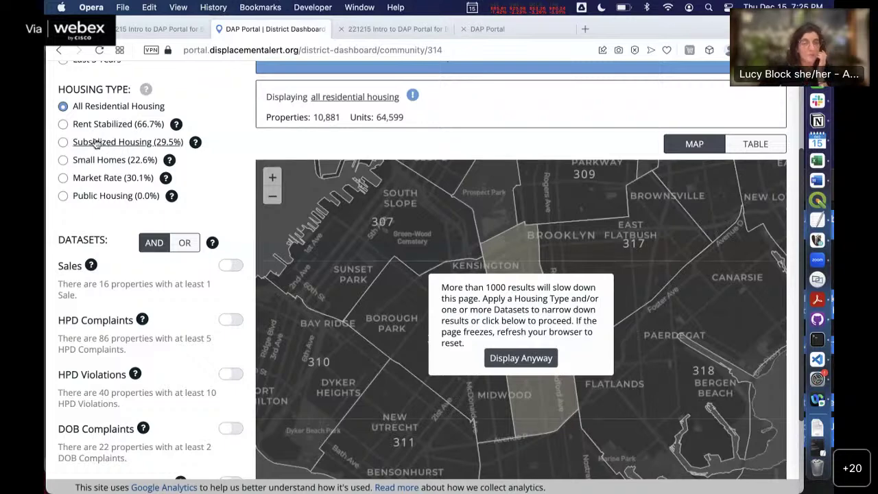
scroll(61, 129, "up", 1)
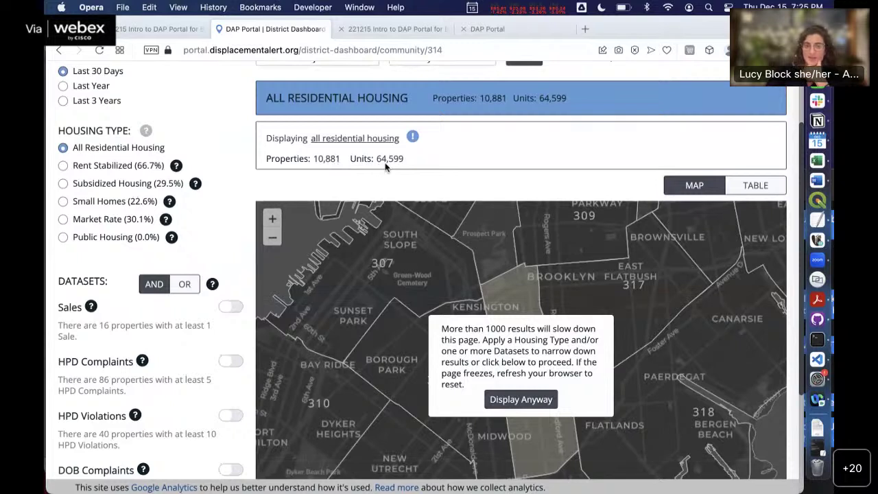
- Filter the Brooklyn 14 dashboard to the Rent Stabilized (66.7%) housing type
left_click(63, 167)
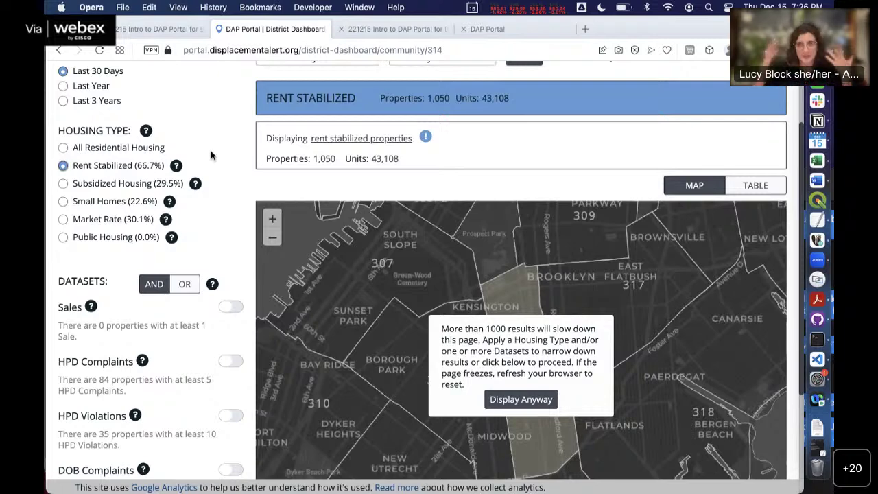
scroll(439, 149, "down", 1)
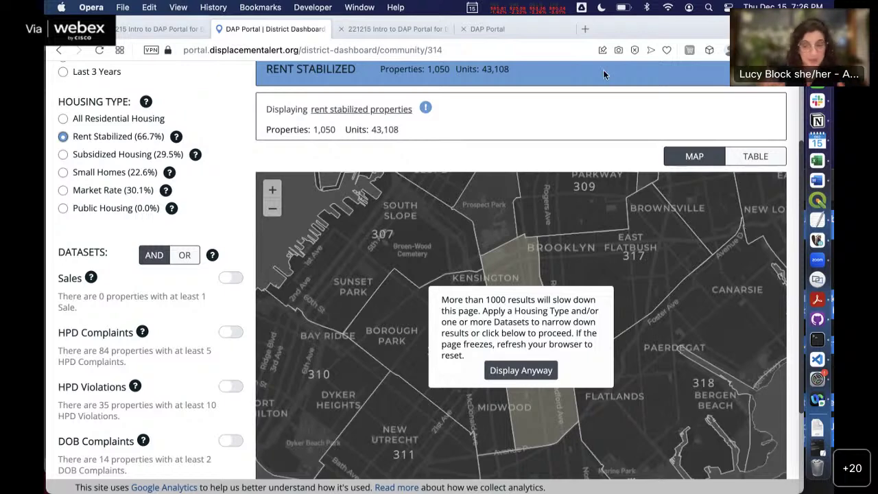
- Display all results anyway, then explore the map from Cortelyou Rd south to Avenue J and Brooklyn College
left_click(520, 371)
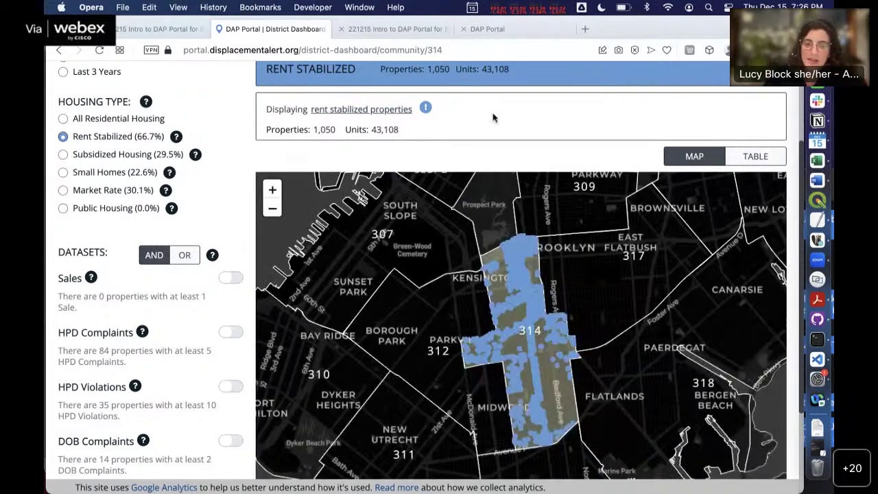
scroll(493, 115, "down", 1)
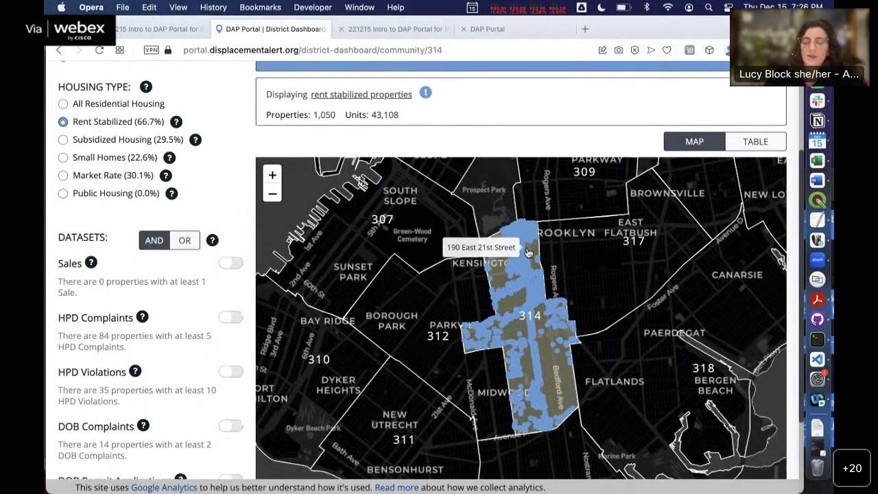
scroll(533, 240, "up", 3)
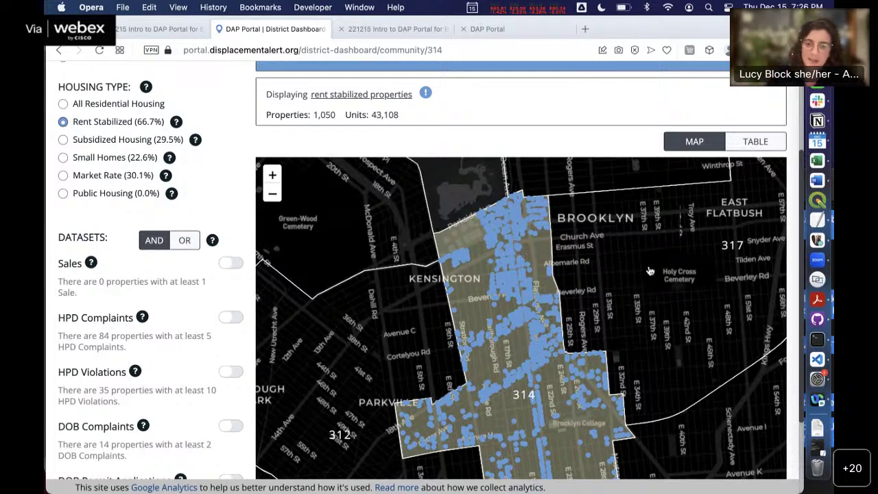
left_click_drag(646, 268, 569, 276)
scroll(581, 290, "up", 2)
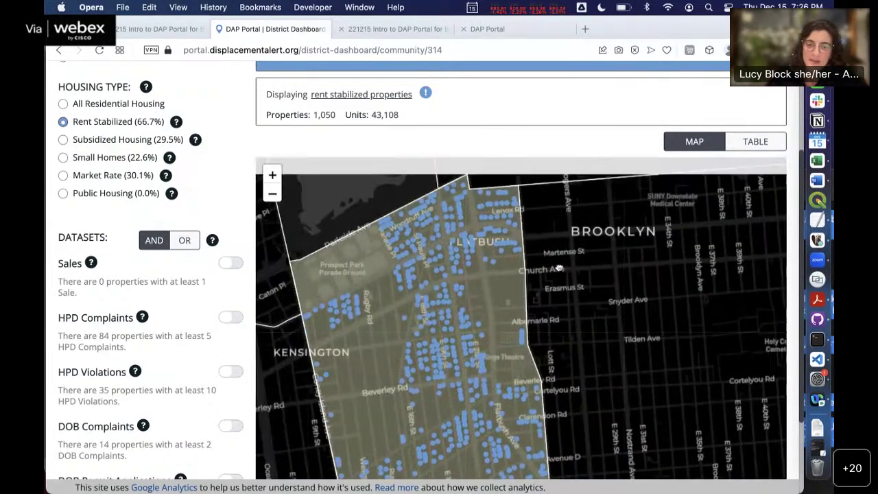
left_click_drag(599, 355, 601, 173)
left_click_drag(626, 241, 722, 280)
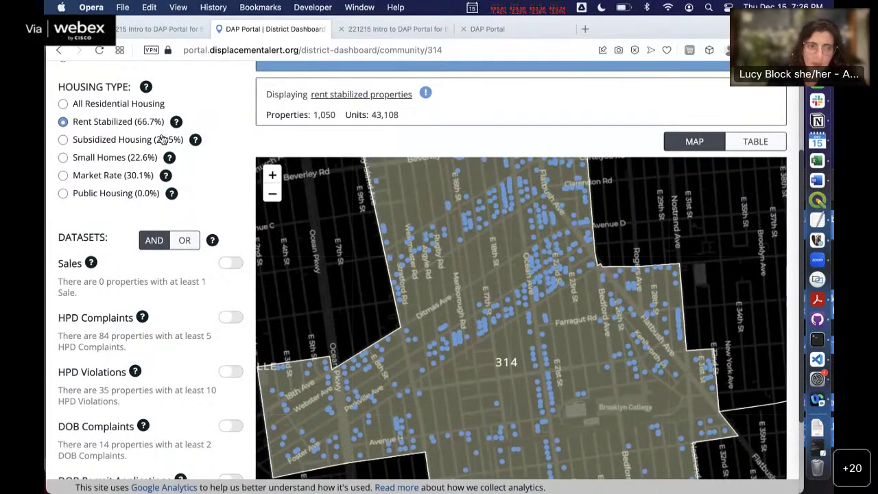
scroll(225, 185, "down", 4)
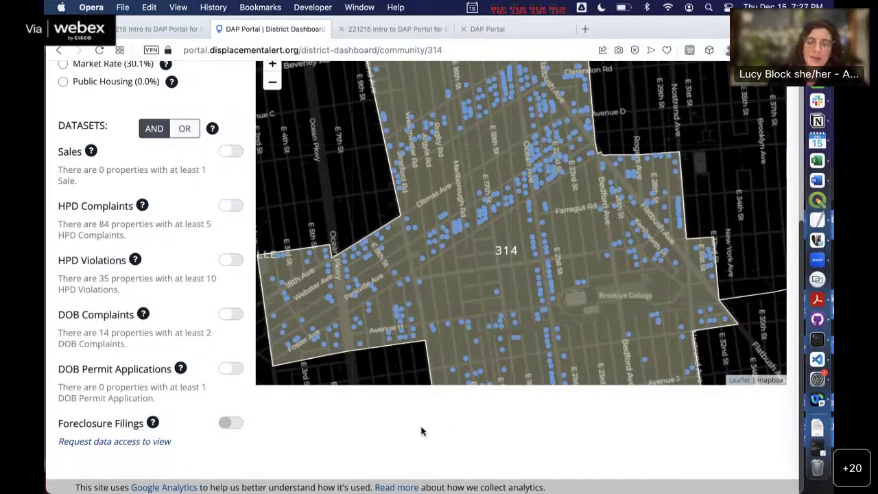
scroll(422, 431, "up", 9)
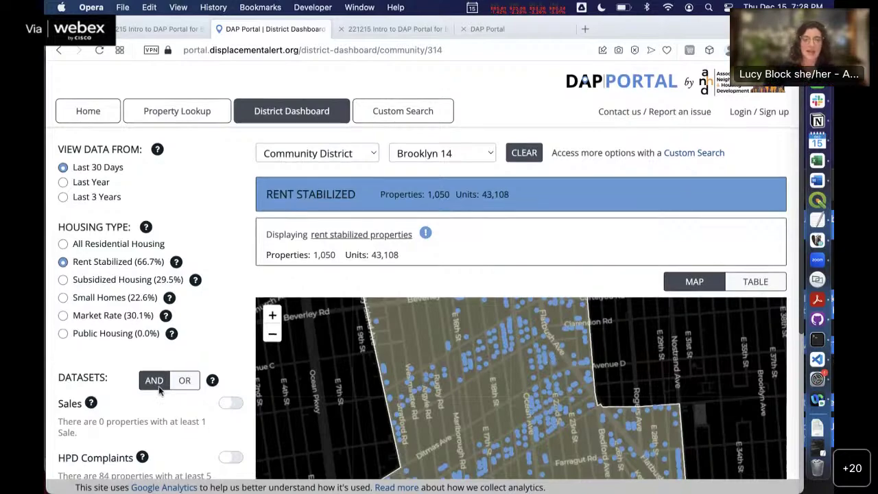
scroll(160, 382, "down", 5)
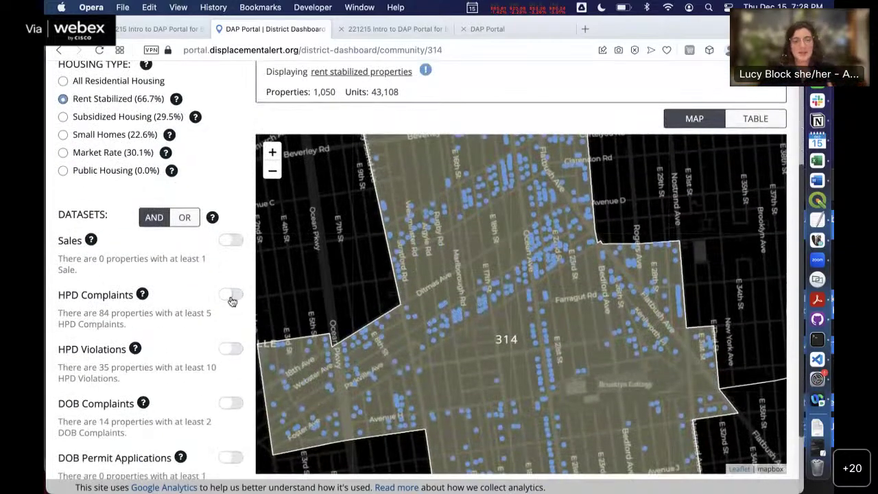
- Limit the rent stabilized results to properties with at least 5 HPD complaints
left_click(230, 296)
scroll(208, 294, "up", 3)
scroll(208, 295, "down", 2)
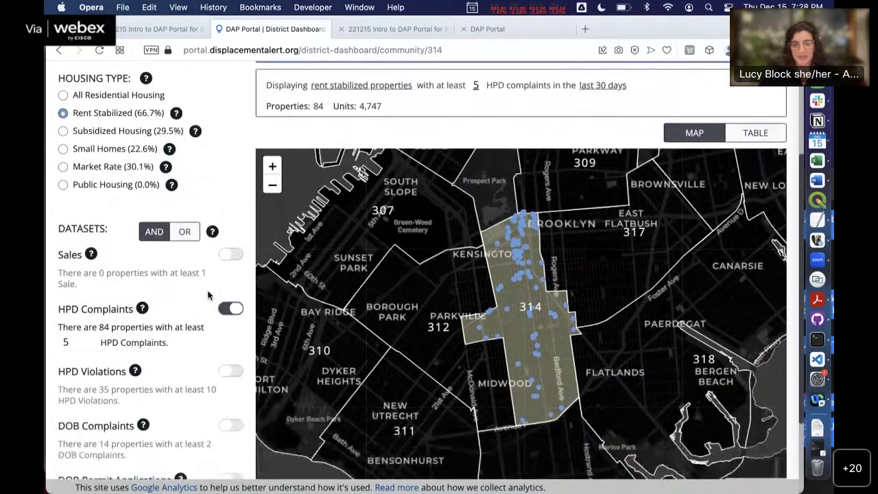
left_click(240, 313)
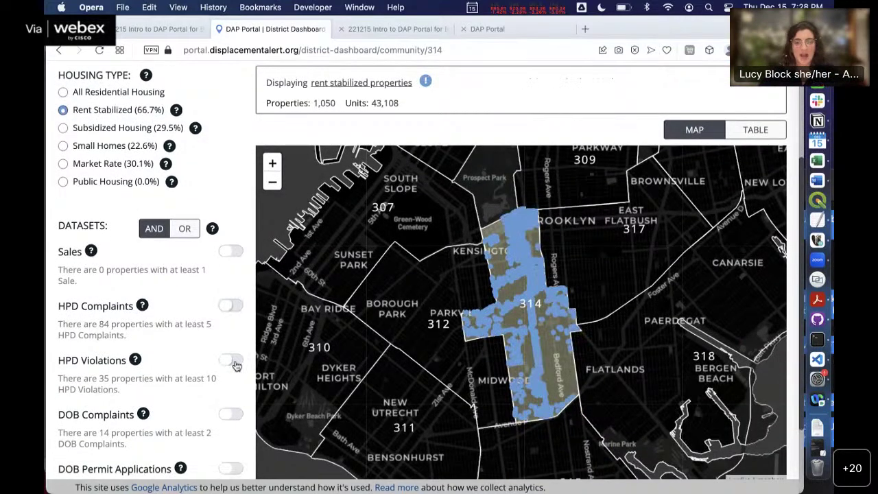
left_click(223, 312)
scroll(223, 313, "up", 5)
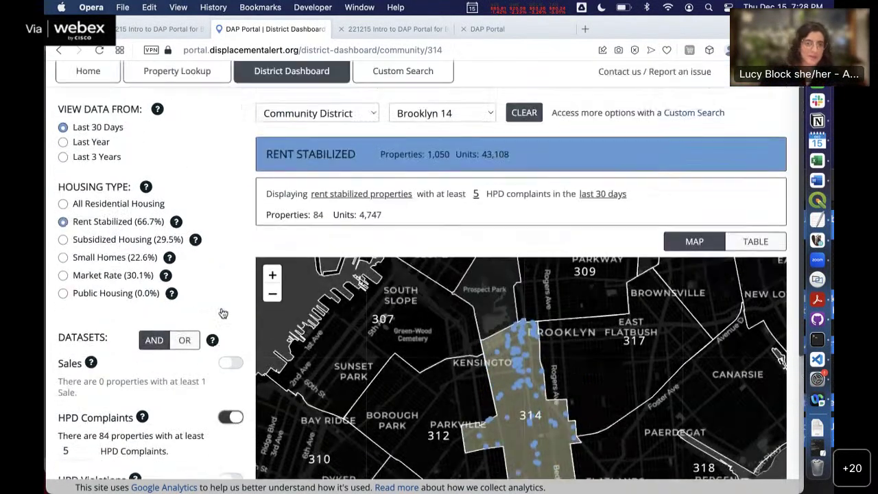
scroll(223, 313, "down", 2)
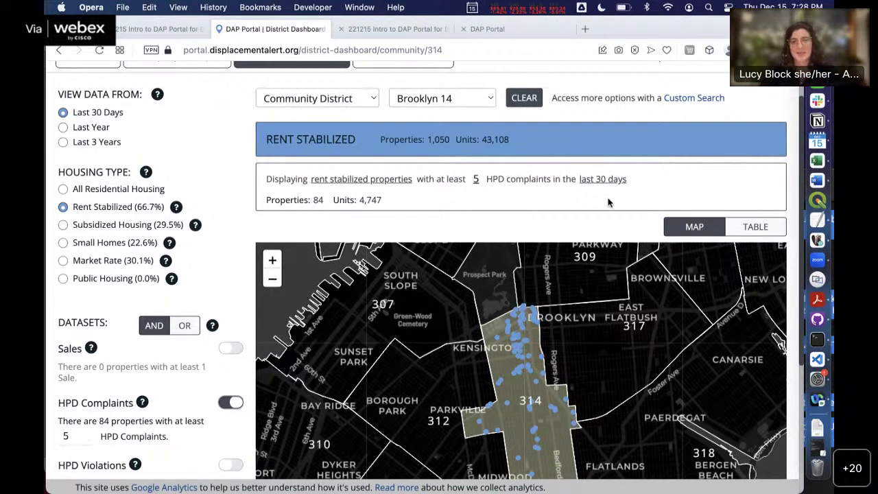
left_click(753, 232)
scroll(670, 146, "down", 4)
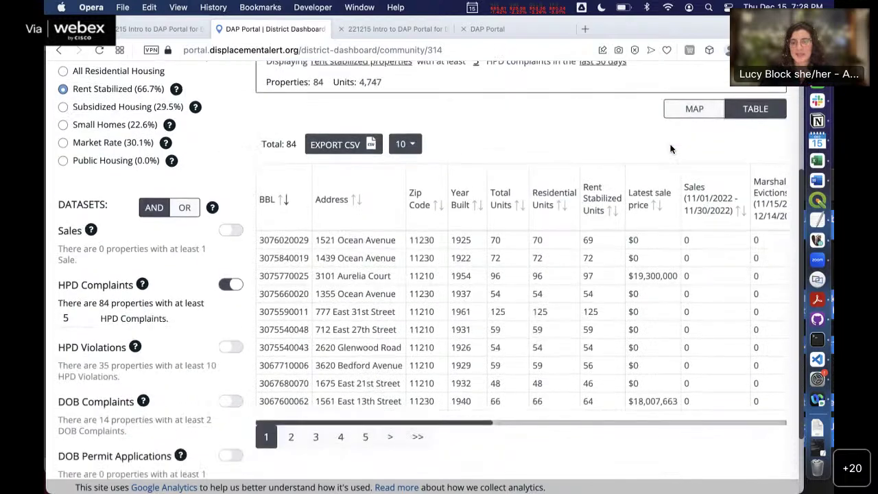
scroll(480, 275, "right", 2)
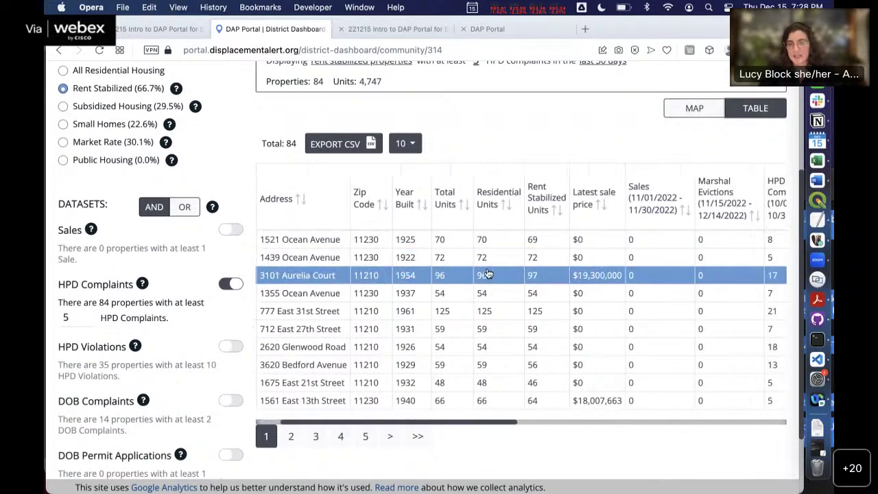
left_click(487, 276)
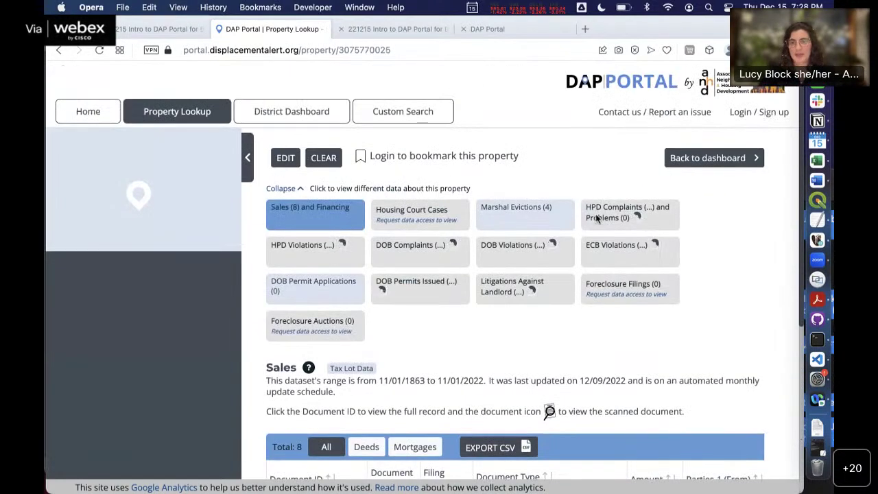
- Show the building's HPD complaints and problems and hide the Property Info panel
left_click(619, 217)
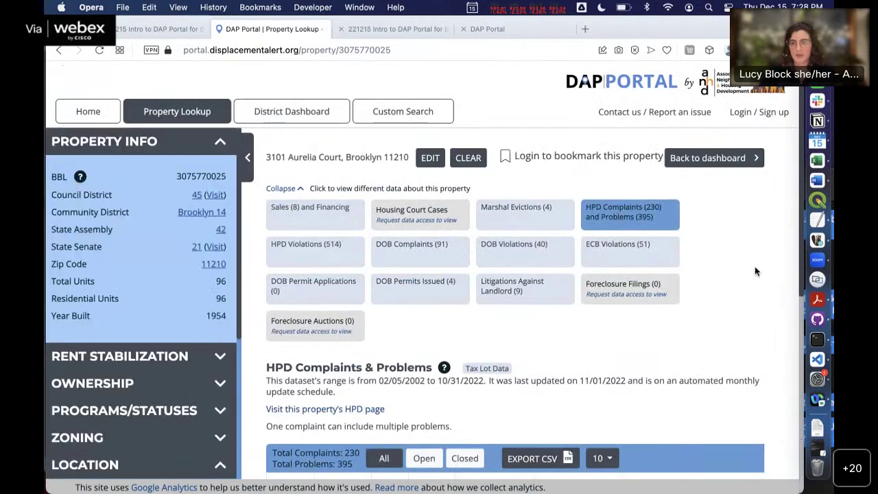
scroll(754, 272, "down", 1)
left_click(247, 120)
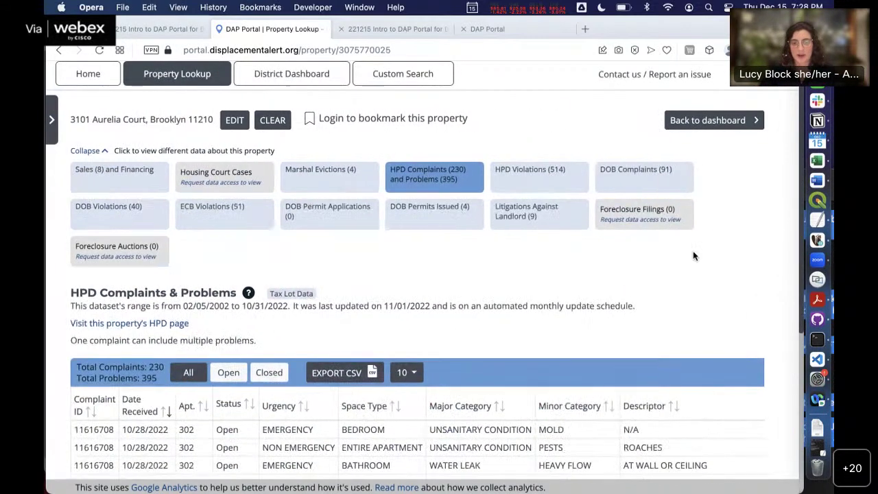
- Page through the HPD complaints table from page two to page four
scroll(693, 252, "down", 5)
scroll(692, 256, "down", 1)
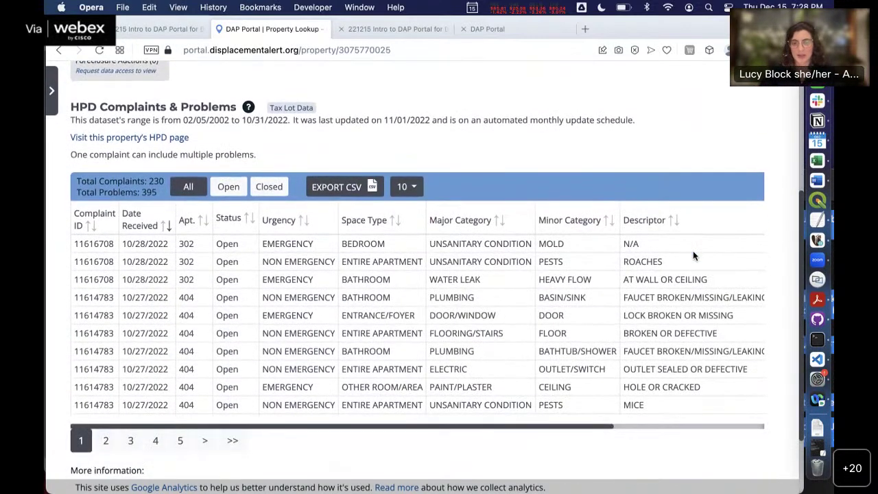
left_click(110, 440)
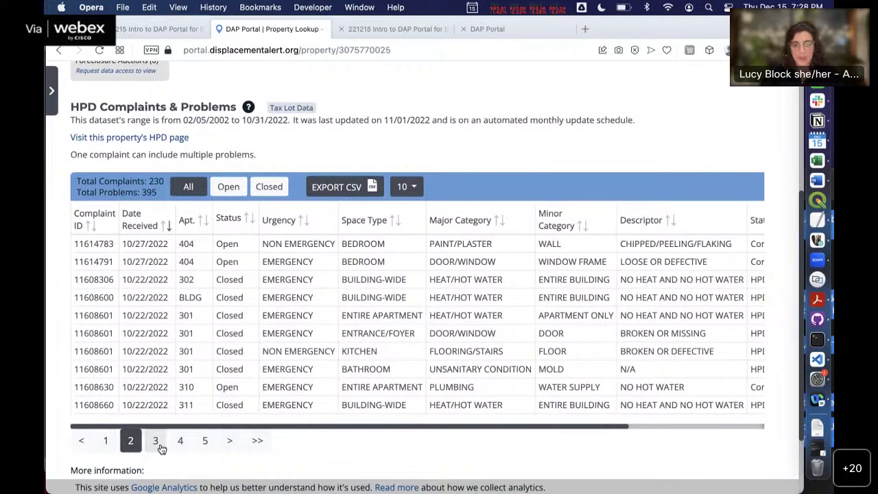
left_click(156, 441)
left_click(180, 440)
scroll(181, 439, "up", 4)
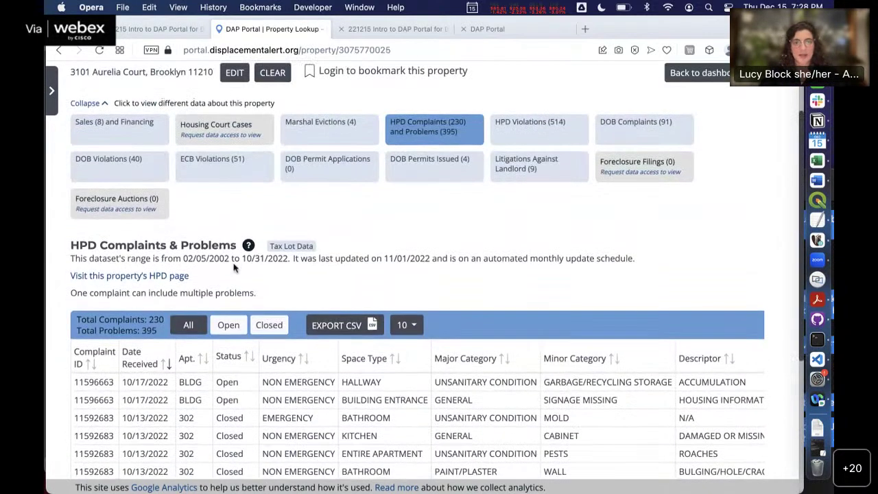
scroll(302, 177, "up", 1)
left_click(245, 159)
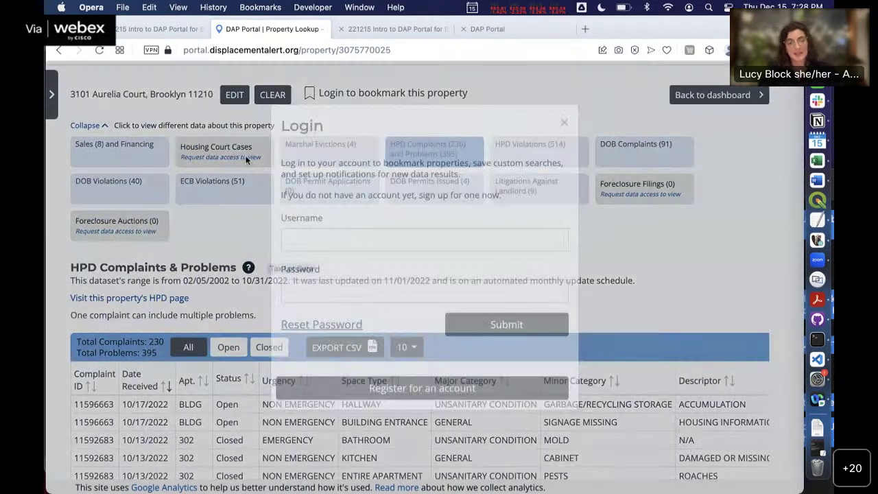
left_click(505, 346)
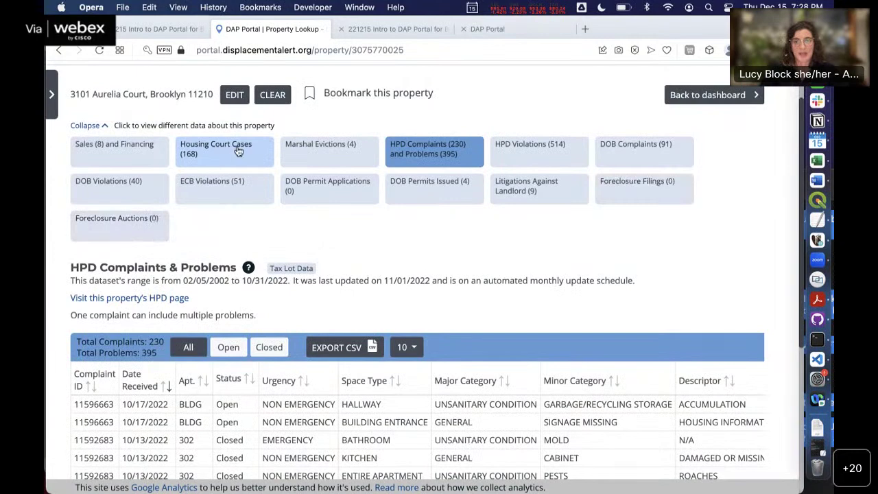
left_click(238, 151)
scroll(316, 221, "down", 3)
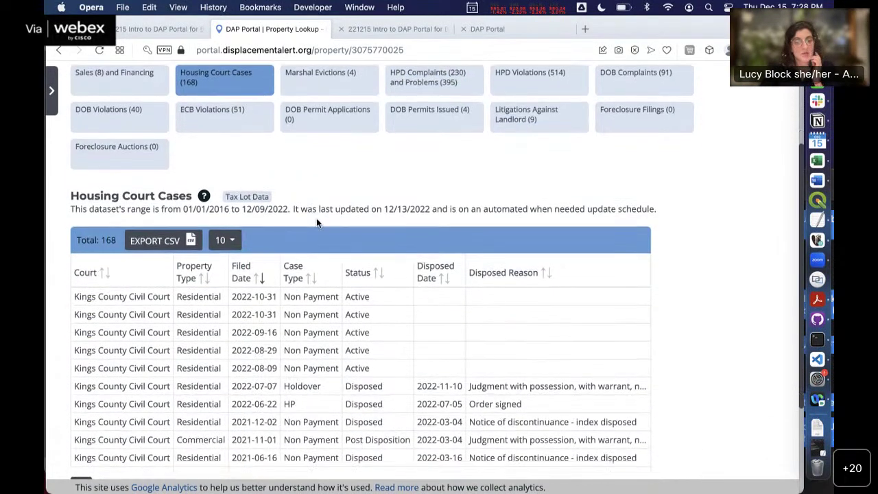
scroll(316, 223, "up", 1)
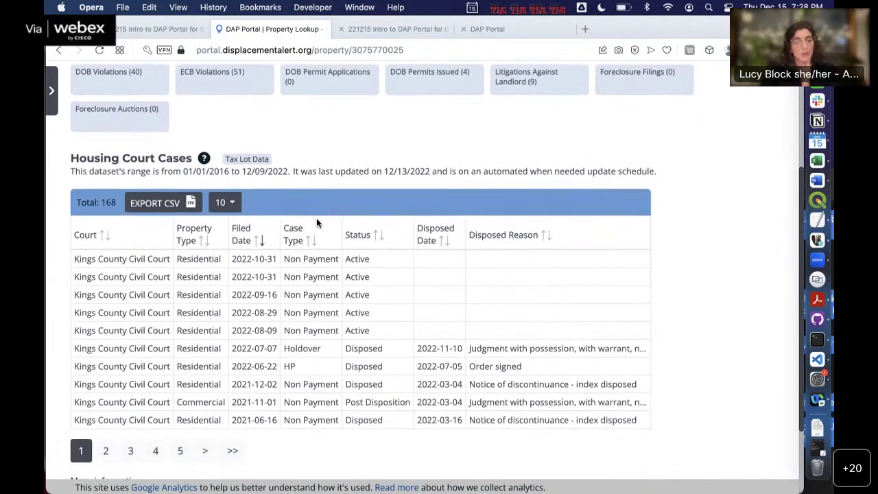
- Browse court case pages 2 and 3, back to page 1, then show 50 rows per page
left_click(112, 457)
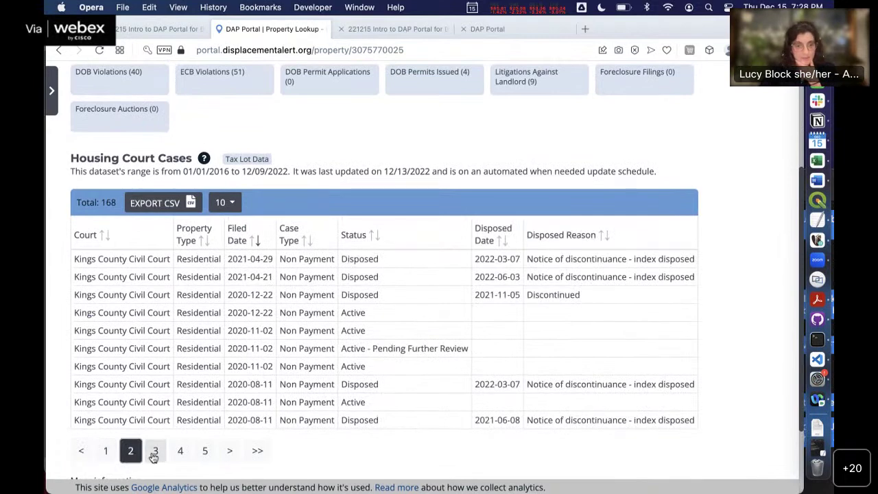
left_click(154, 456)
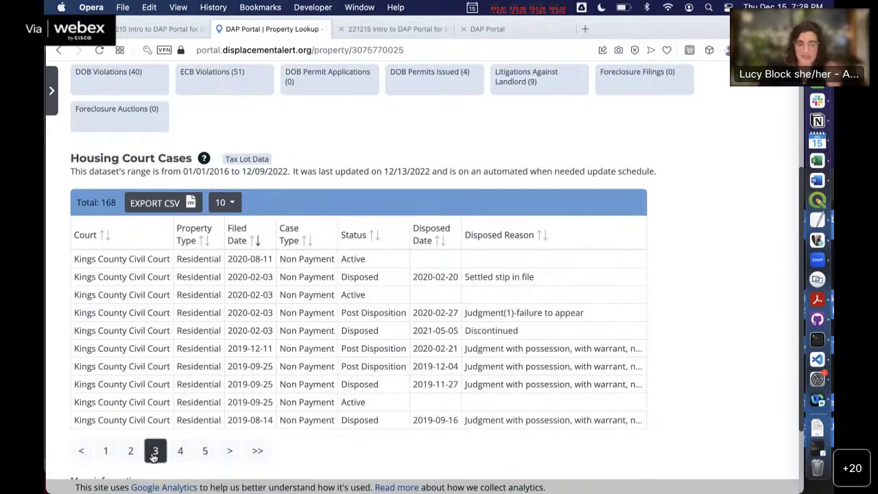
left_click(105, 452)
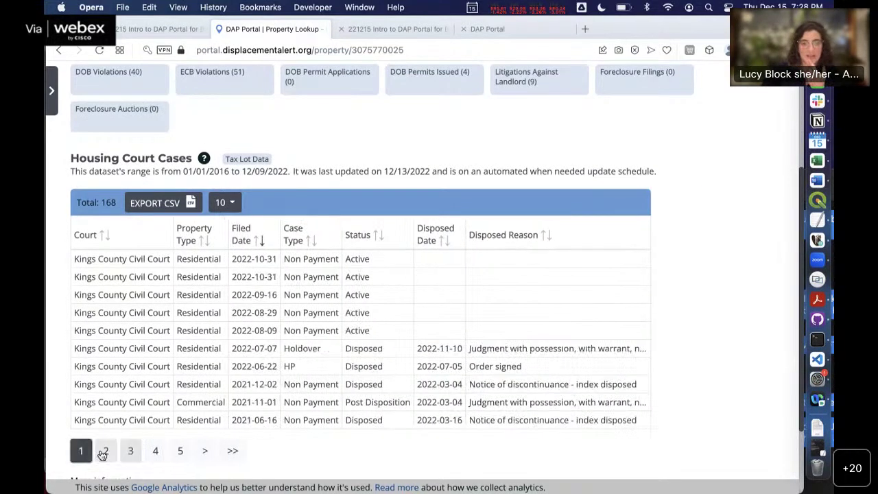
left_click(232, 203)
left_click(225, 251)
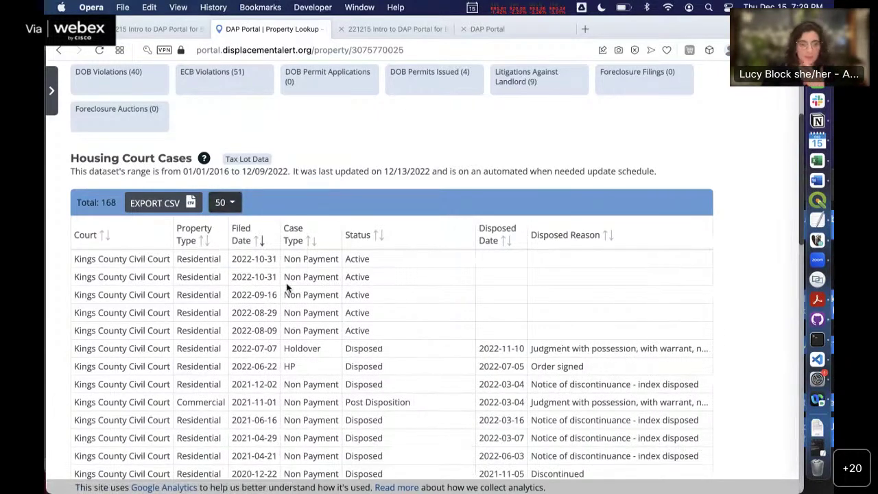
- Scroll through the 50-row list of court cases, then go to the District Dashboard
scroll(287, 288, "down", 5)
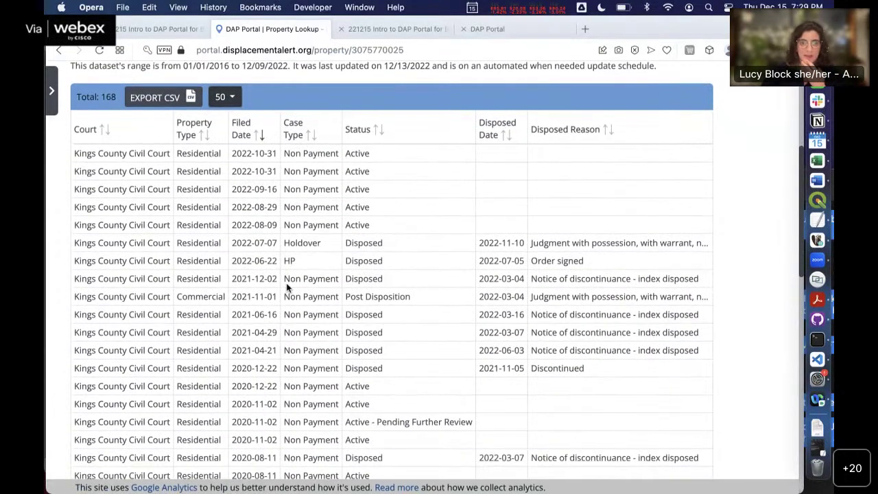
scroll(287, 288, "down", 2)
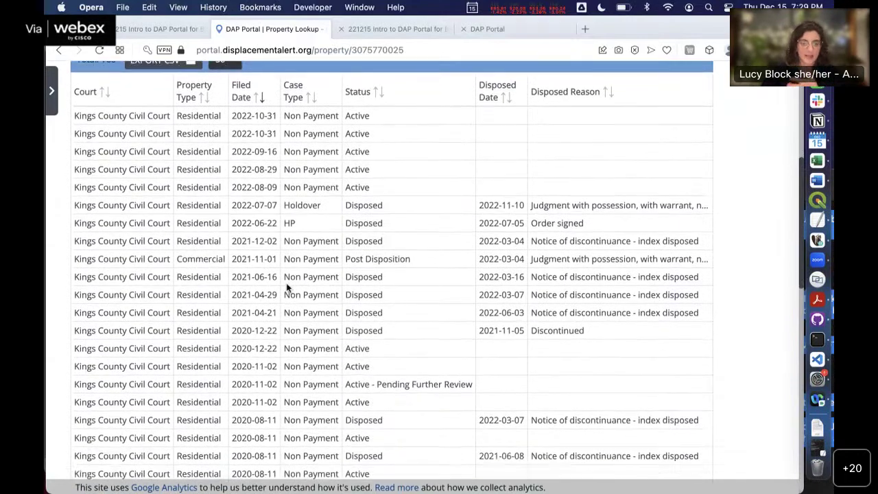
scroll(286, 288, "down", 5)
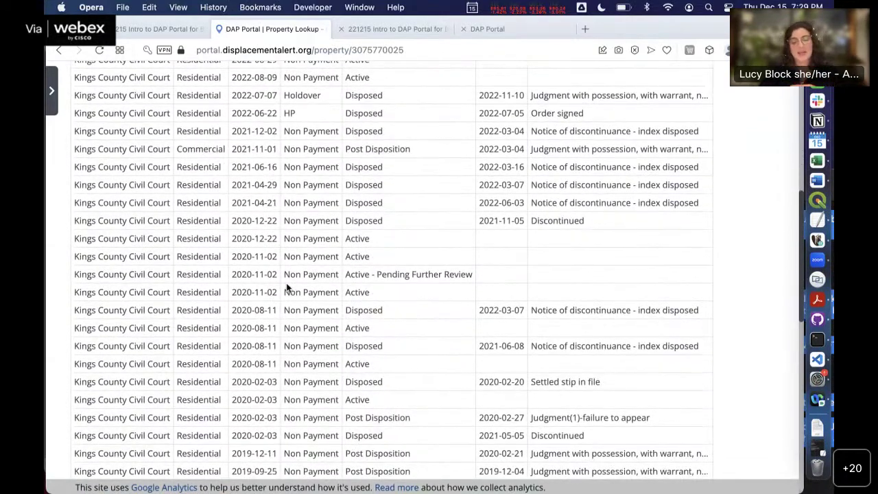
scroll(286, 288, "up", 15)
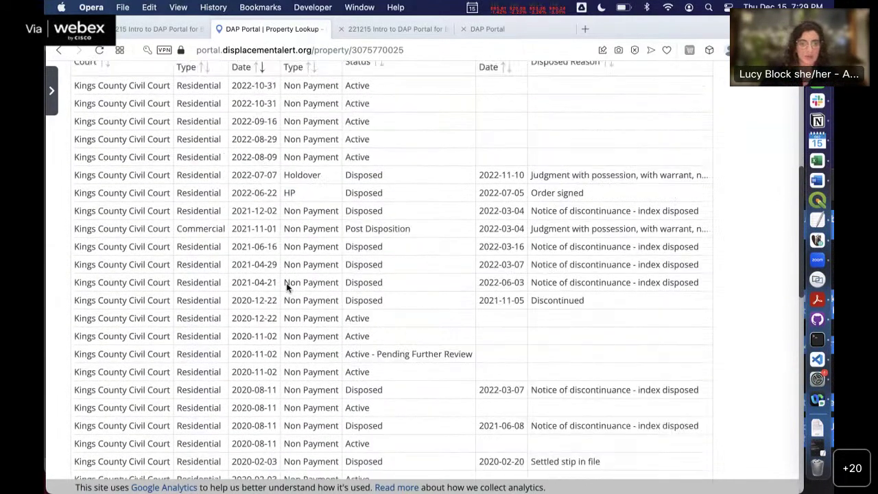
scroll(286, 283, "up", 5)
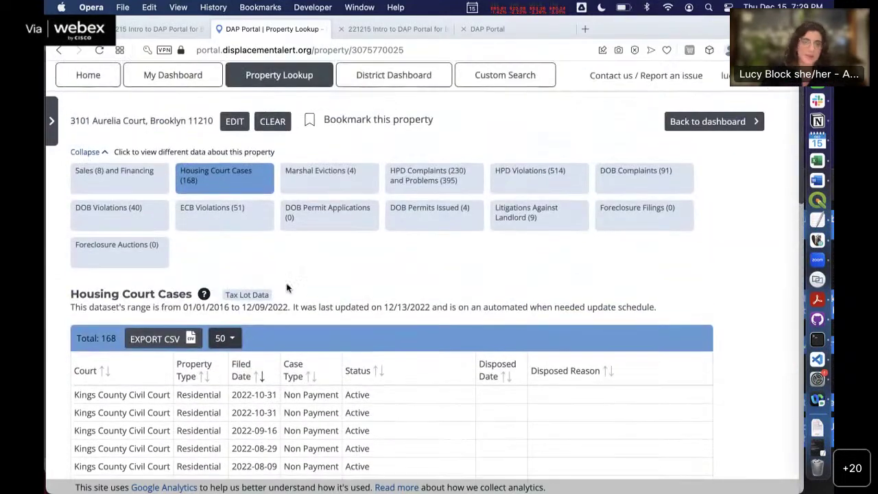
scroll(289, 310, "down", 2)
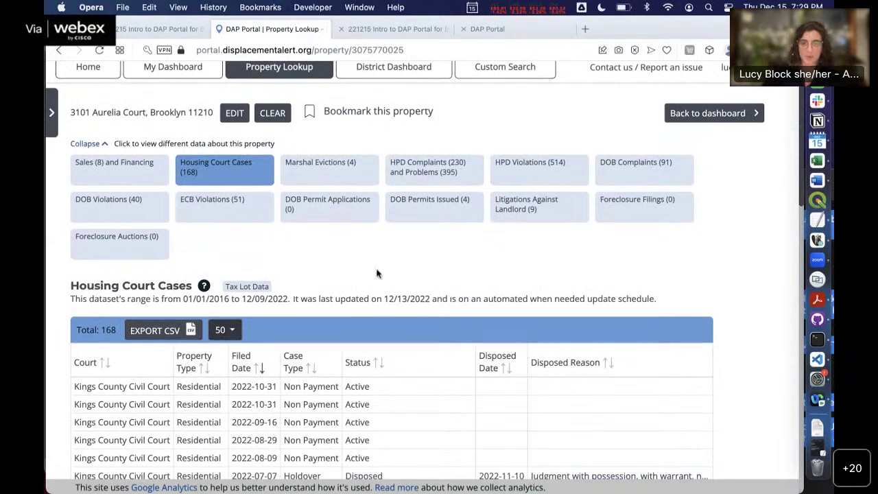
scroll(376, 267, "up", 2)
left_click(405, 111)
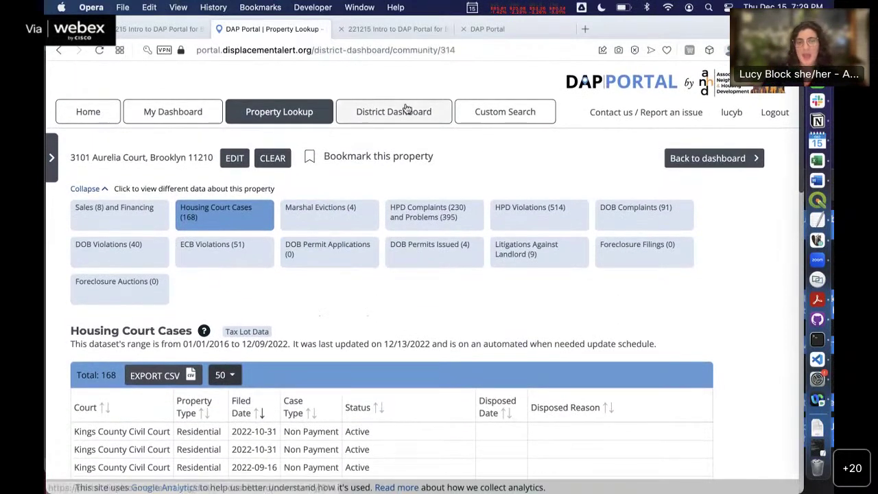
- Set the Custom Search geography to Community District Brooklyn 14
left_click(496, 113)
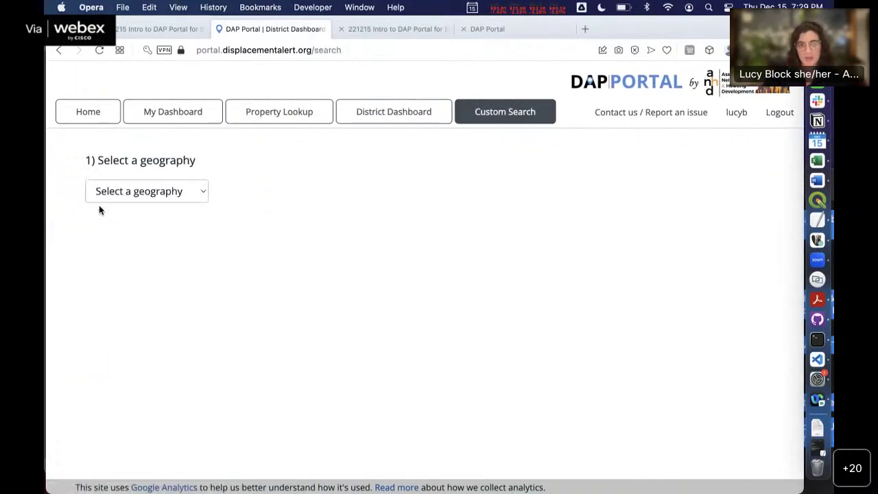
left_click(123, 194)
left_click(150, 223)
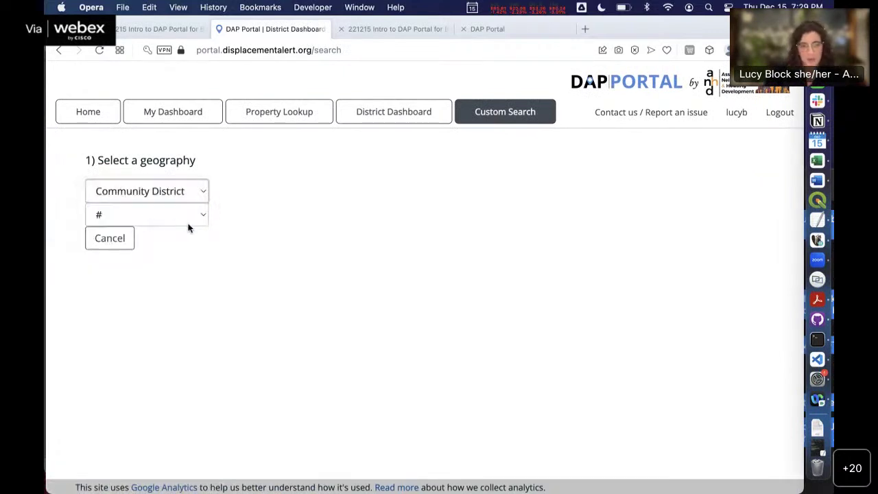
left_click(147, 217)
scroll(167, 337, "down", 5)
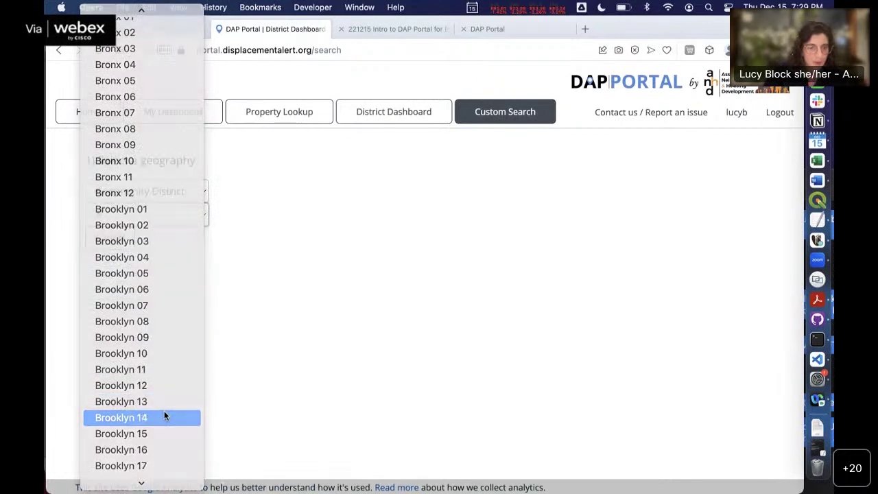
left_click(164, 413)
scroll(254, 290, "down", 2)
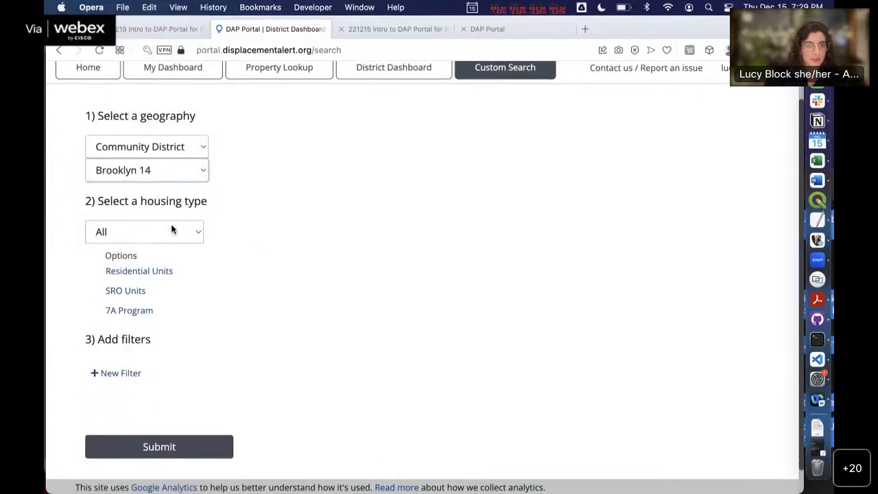
- Add a new filter row and bring up its filter-type list
left_click(128, 378)
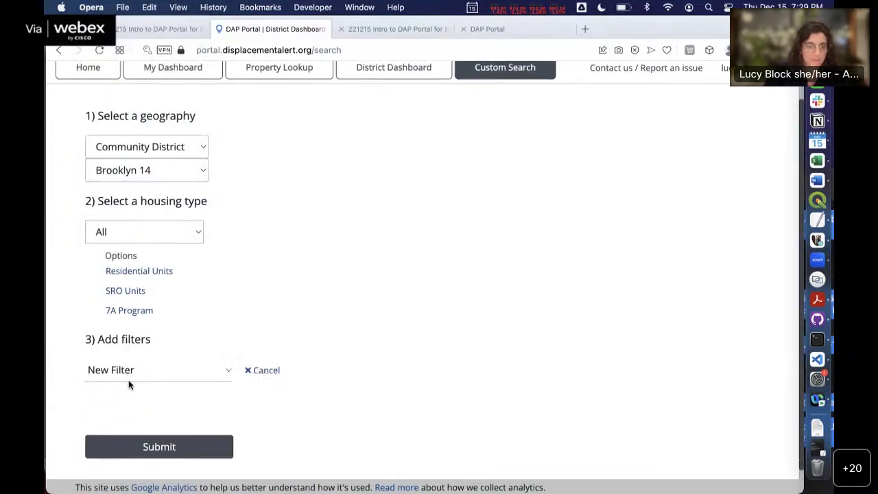
left_click(167, 376)
left_click(357, 386)
scroll(357, 386, "down", 1)
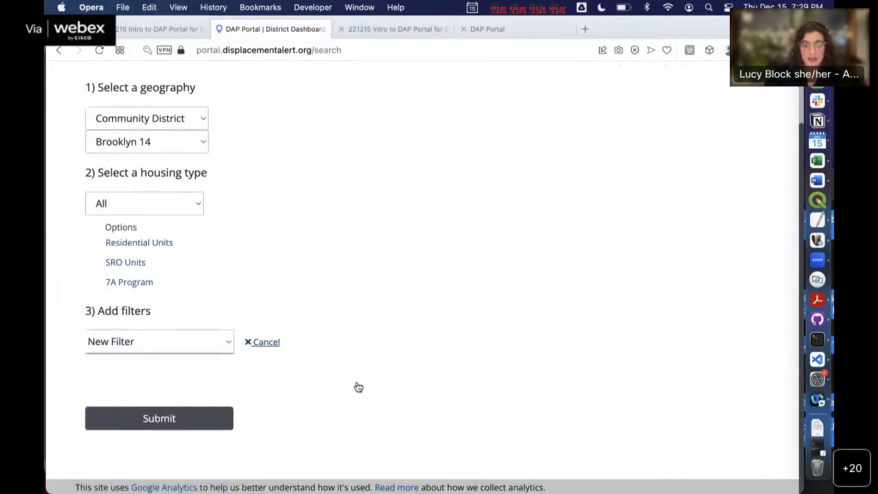
left_click(190, 341)
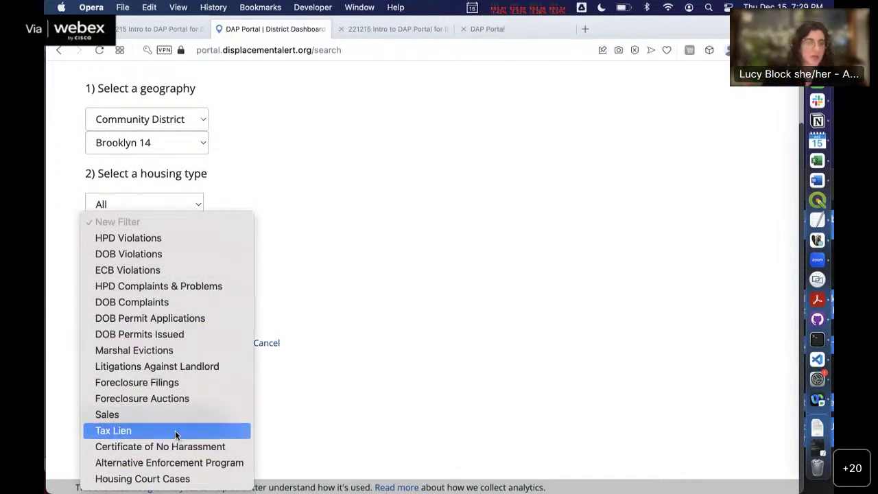
- Add a Housing Court Cases filter for Non-Payment cases since 11/15/2022
left_click(161, 480)
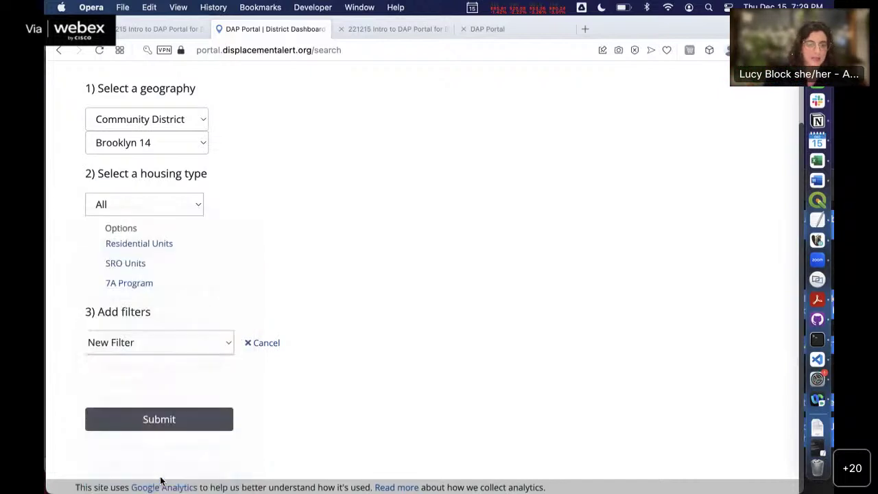
scroll(322, 418, "down", 1)
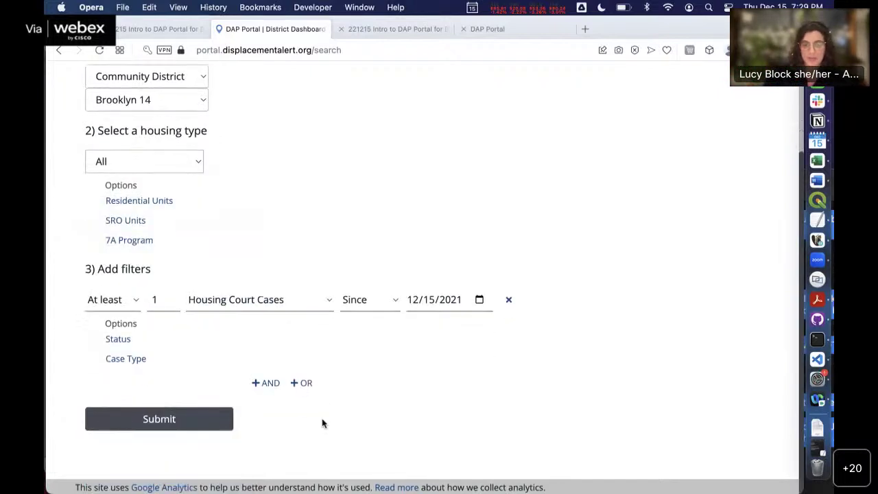
left_click(124, 359)
left_click(188, 324)
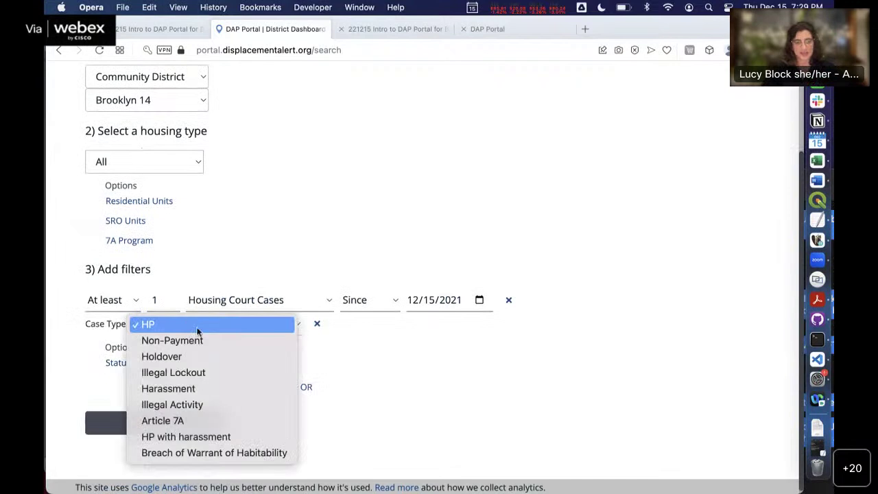
left_click(226, 340)
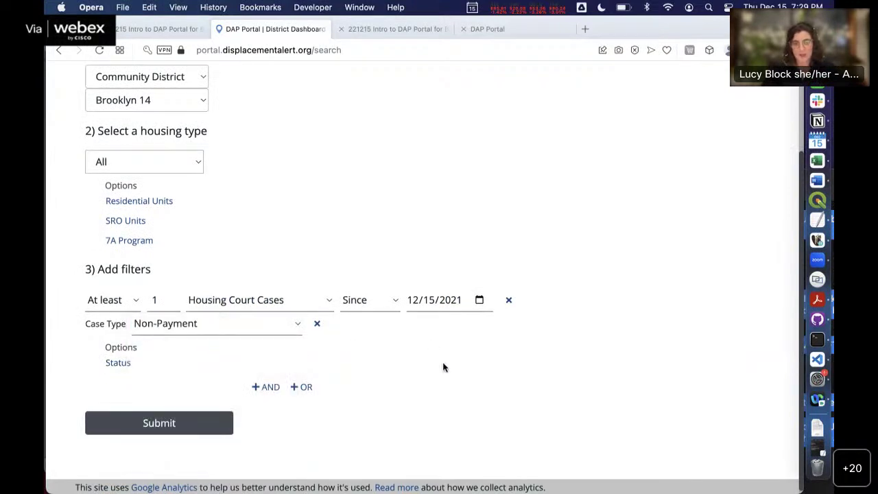
left_click(411, 306)
left_click(441, 333)
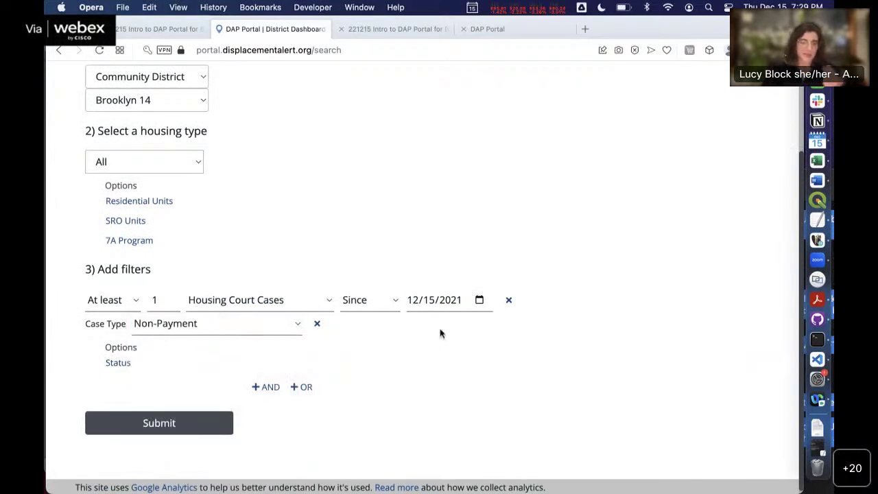
left_click(414, 303)
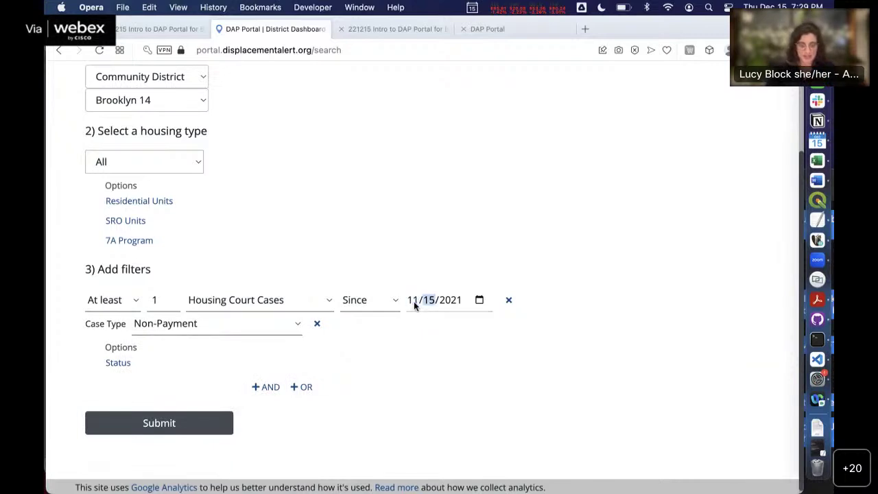
type("01")
key("shift+Tab")
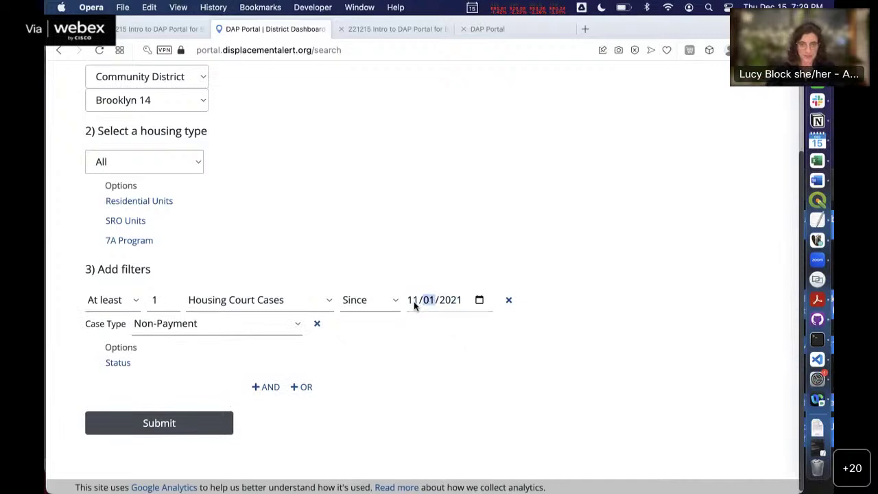
type("15/2022")
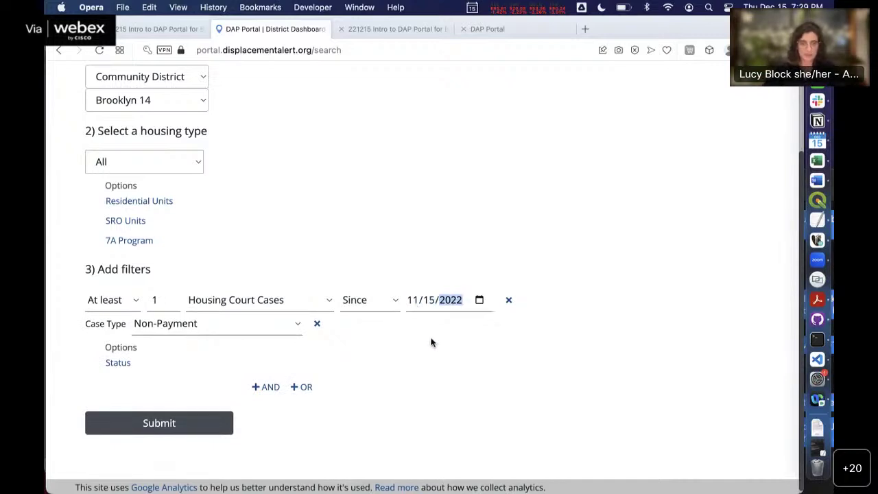
- Add an OR Housing Court Cases filter for Holdover cases since 11/15/2022
left_click(307, 386)
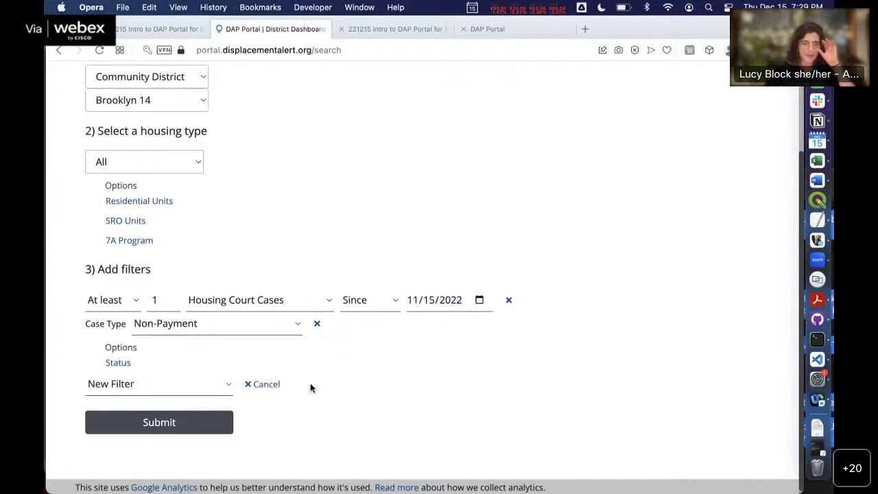
left_click(171, 388)
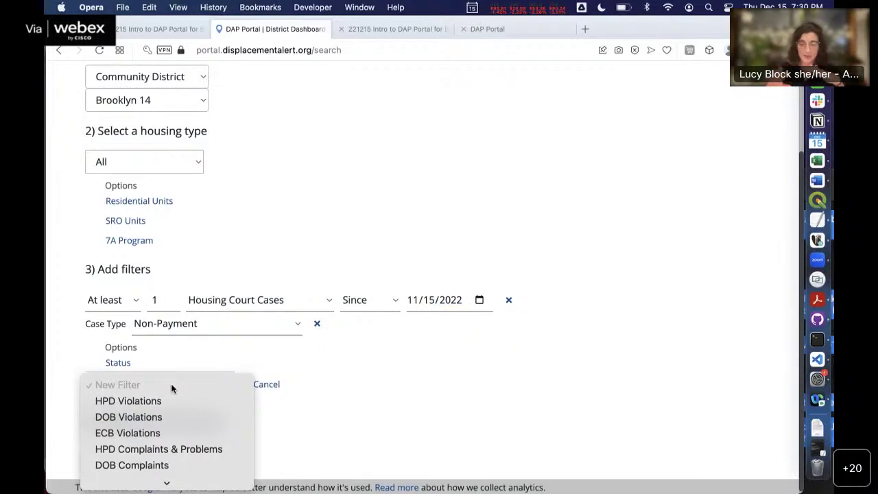
scroll(171, 407, "down", 5)
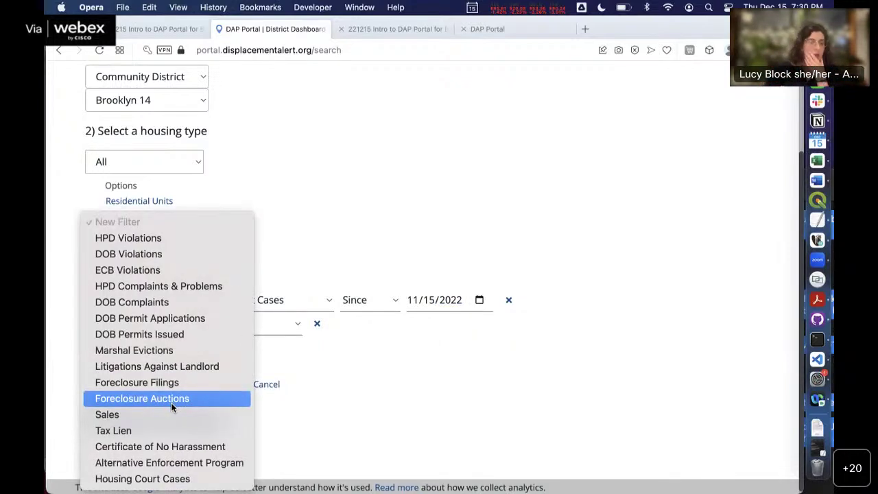
left_click(168, 478)
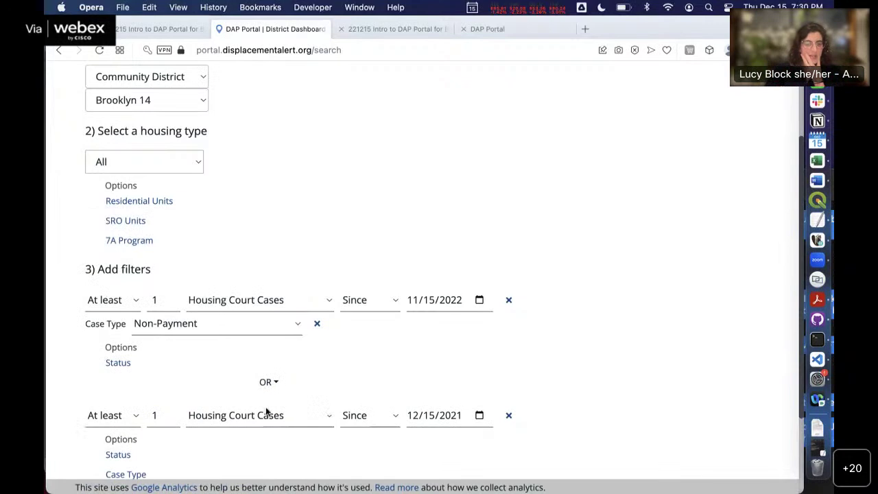
scroll(462, 414, "down", 2)
left_click(414, 362)
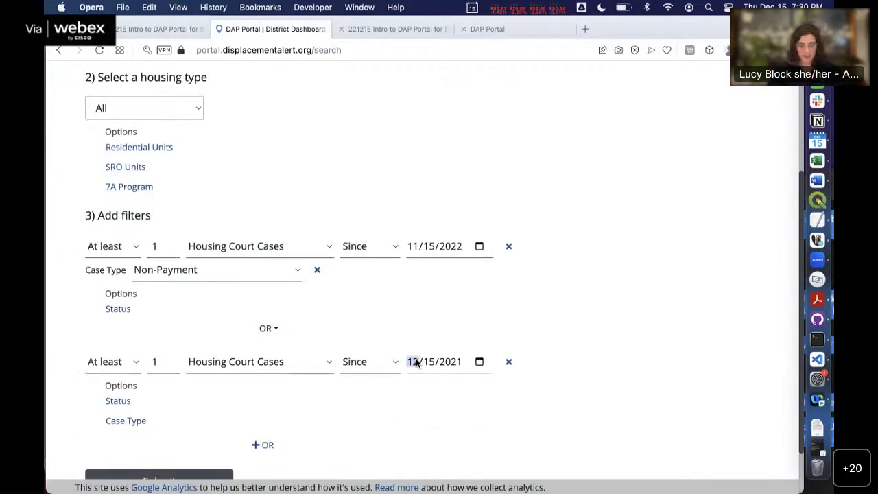
type("11/15/0002")
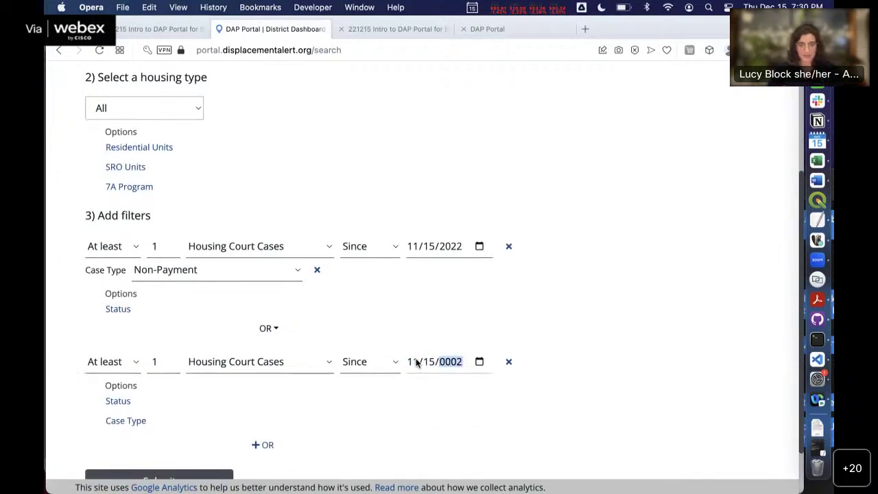
left_click(144, 420)
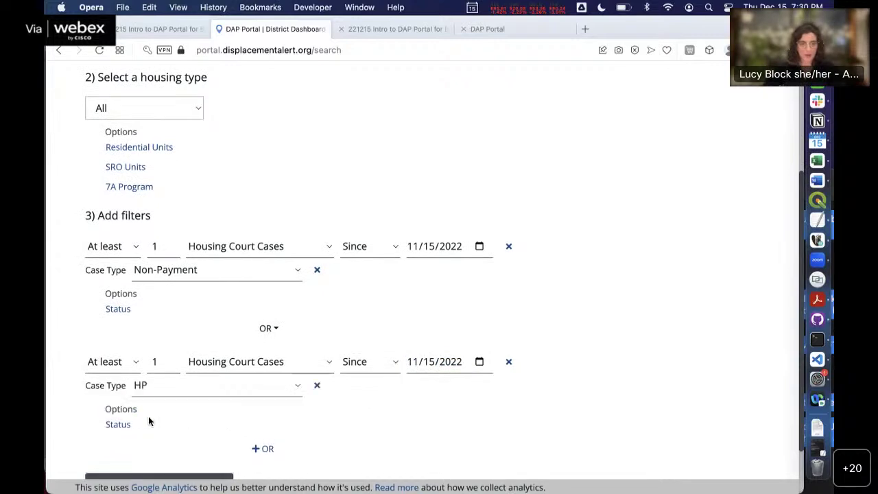
left_click(166, 387)
left_click(172, 417)
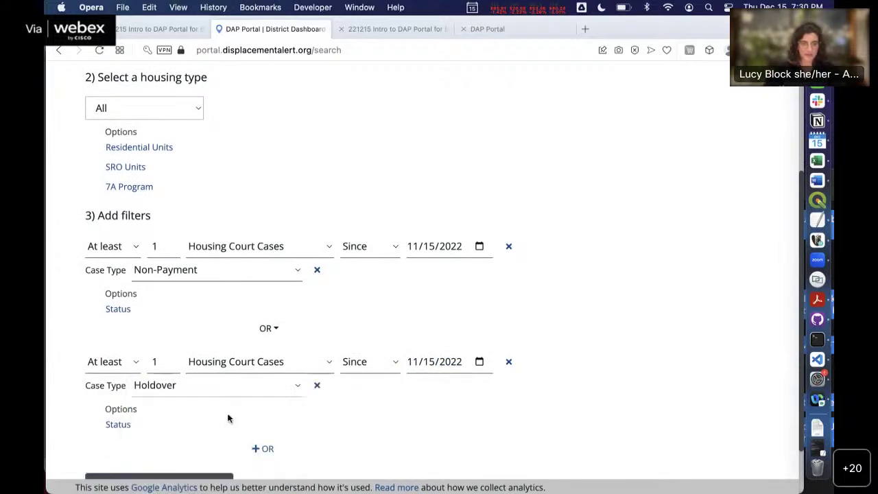
scroll(389, 418, "down", 1)
- Run the custom search and look over the 78 Brooklyn 14 result properties
left_click(224, 476)
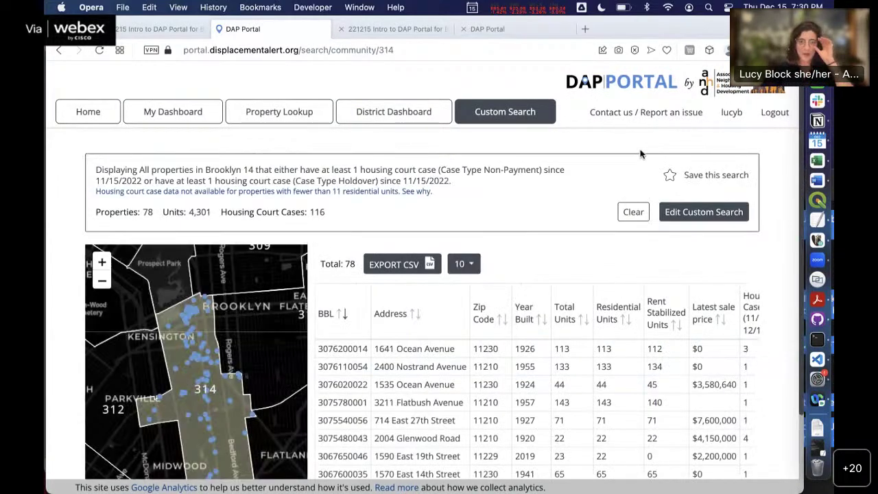
scroll(561, 177, "down", 2)
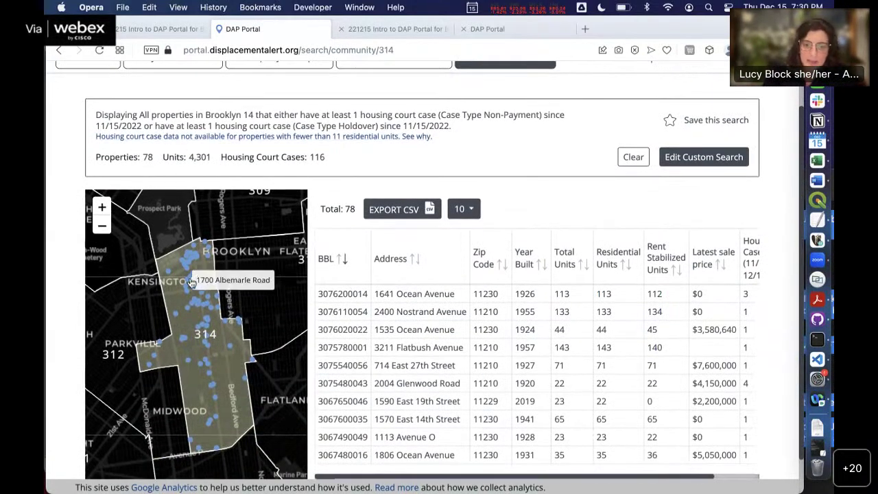
scroll(488, 217, "right", 2)
scroll(492, 192, "left", 2)
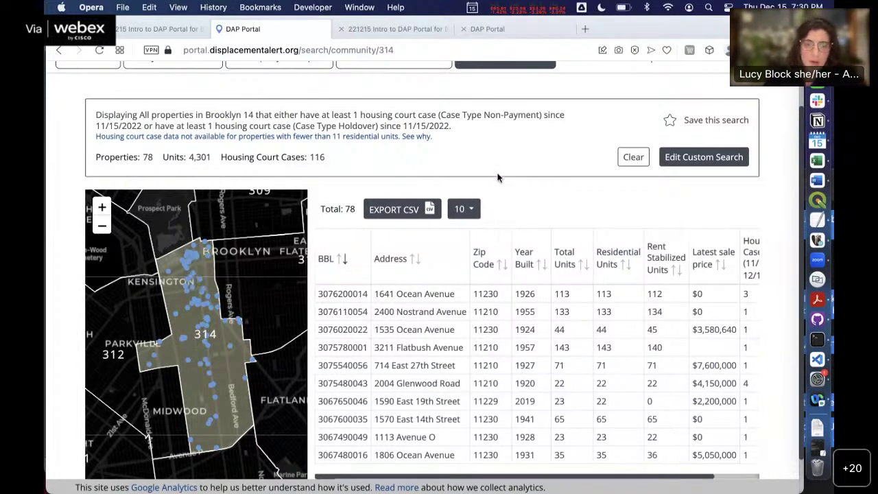
scroll(498, 178, "down", 1)
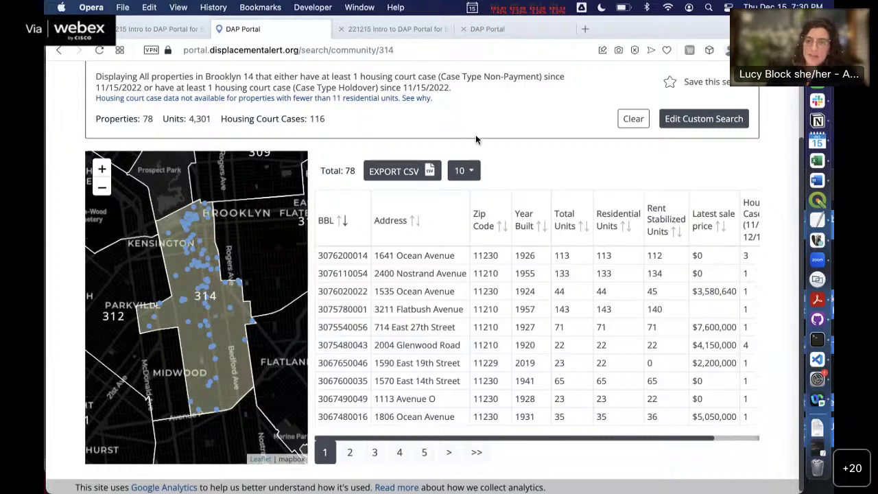
scroll(476, 139, "up", 1)
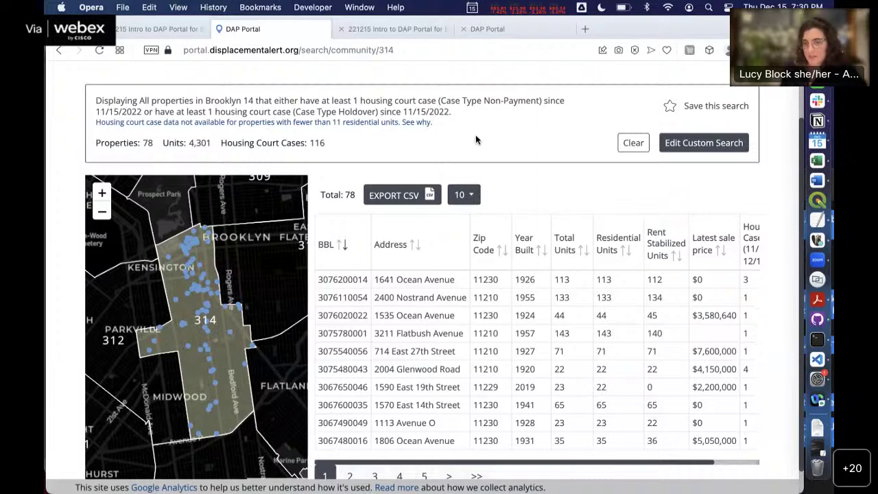
scroll(555, 261, "right", 3)
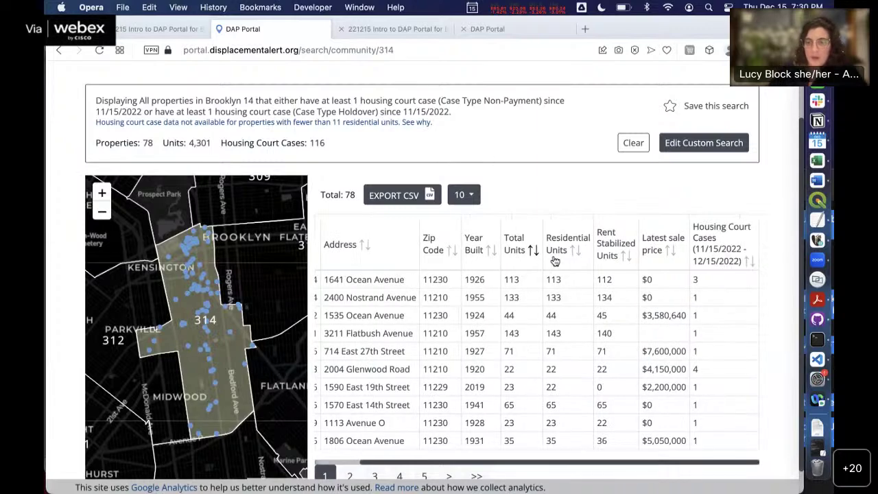
- Sort by housing court cases, most first, and open 1357 Flatbush Avenue's property page
left_click(730, 257)
scroll(607, 304, "left", 3)
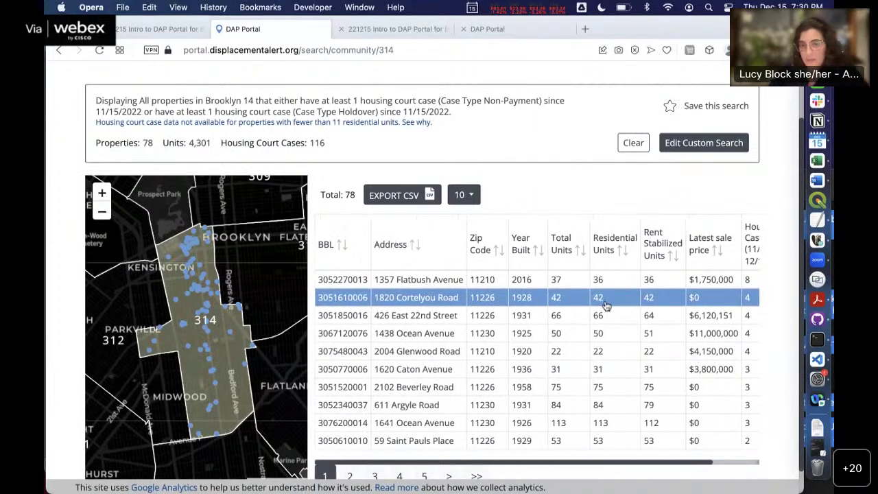
scroll(606, 304, "right", 3)
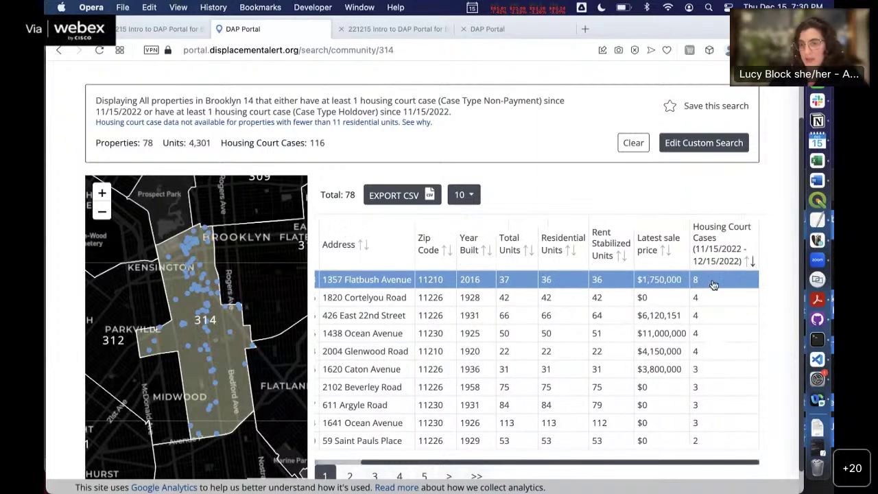
scroll(709, 286, "left", 2)
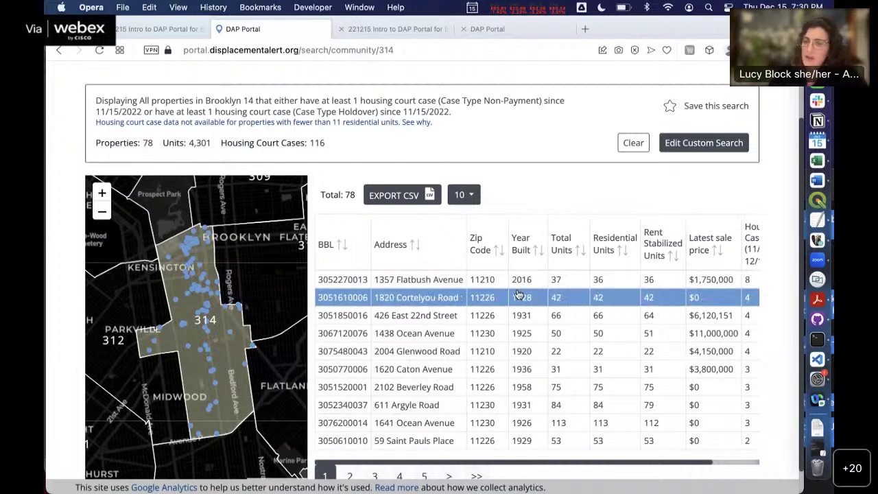
left_click(432, 284)
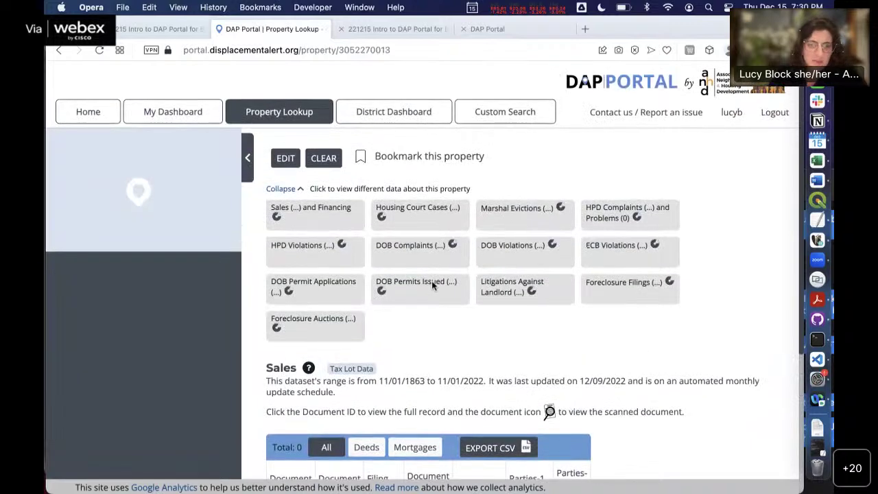
- Show the property's 8 housing court cases
left_click(432, 214)
scroll(555, 255, "down", 5)
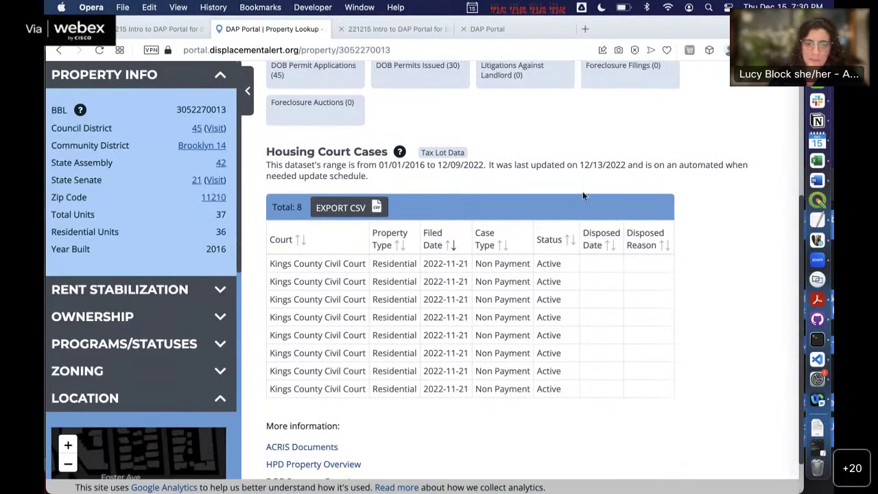
scroll(436, 413, "up", 5)
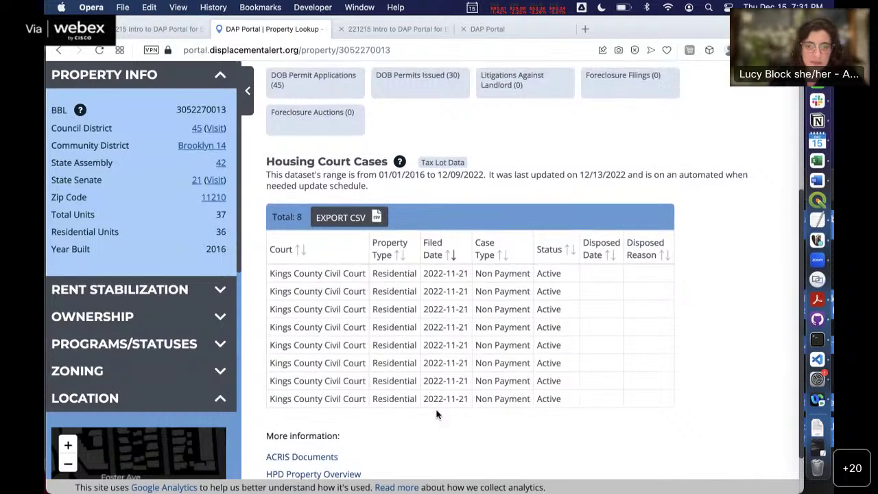
scroll(137, 309, "down", 3)
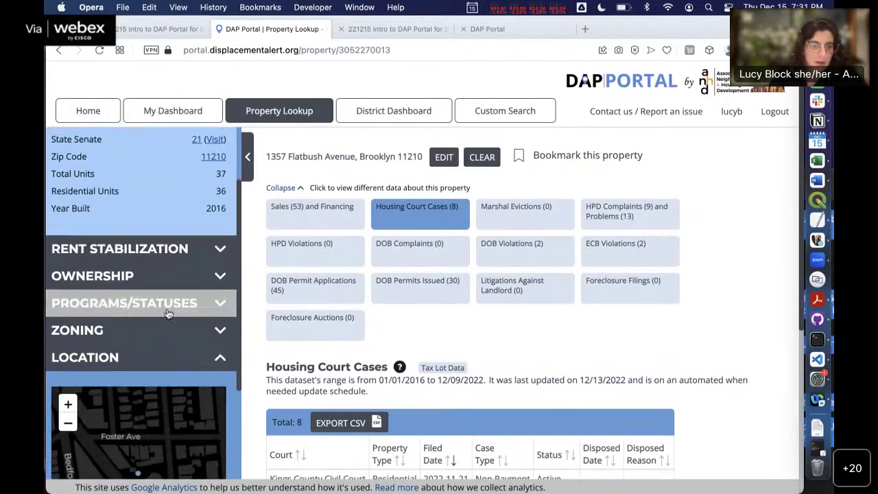
- Expand the Ownership details and open the owner's portfolio in Who Owns What
left_click(131, 302)
left_click(139, 282)
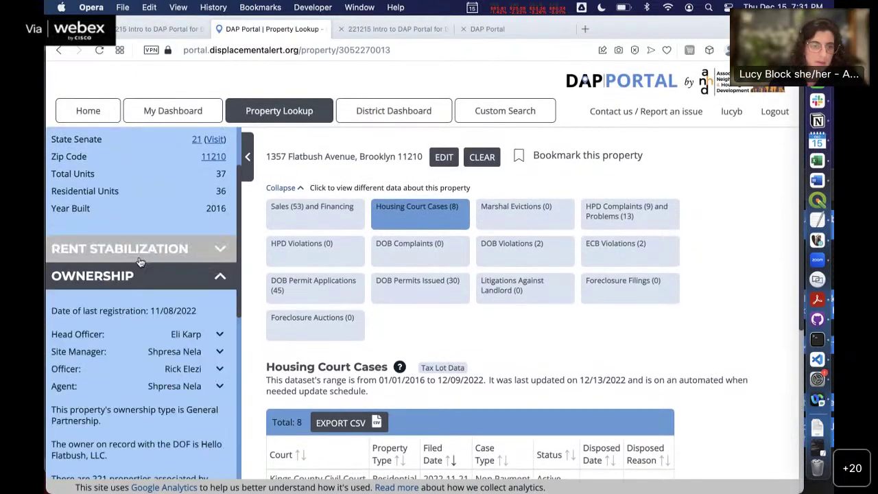
scroll(140, 308, "down", 2)
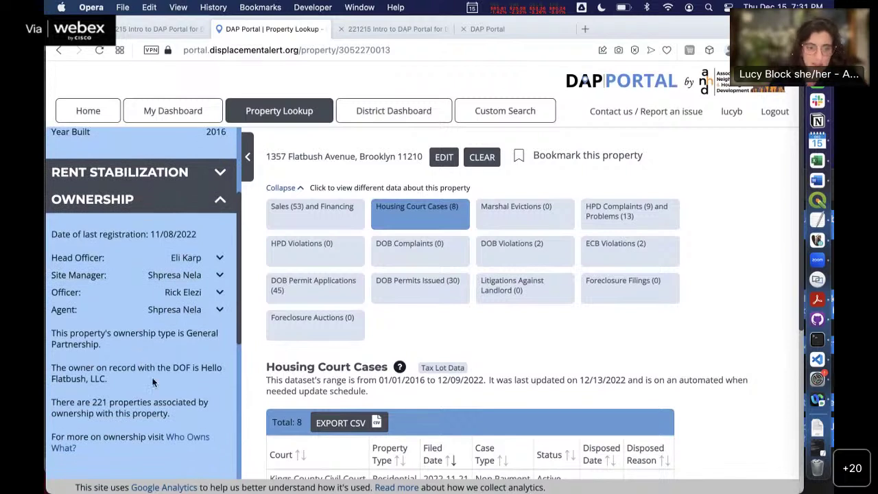
left_click(184, 440)
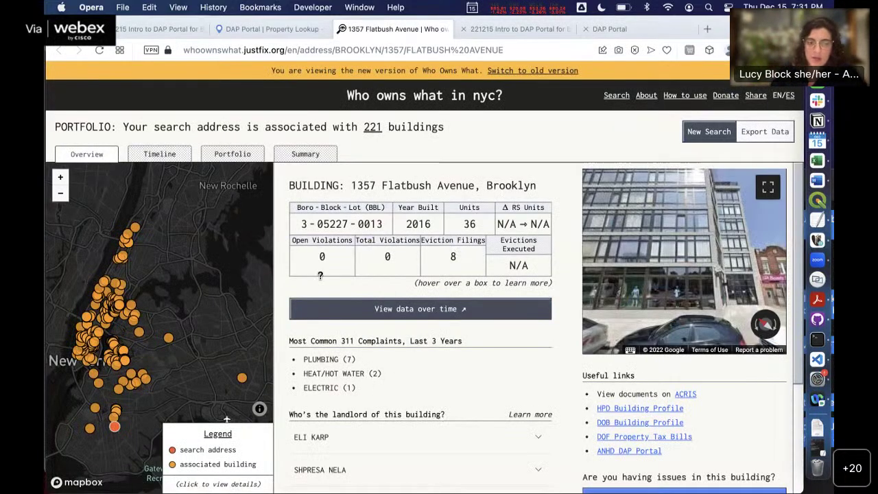
- Zoom the portfolio map into Manhattan, then return to the DAP Portal property tab
scroll(122, 332, "up", 5)
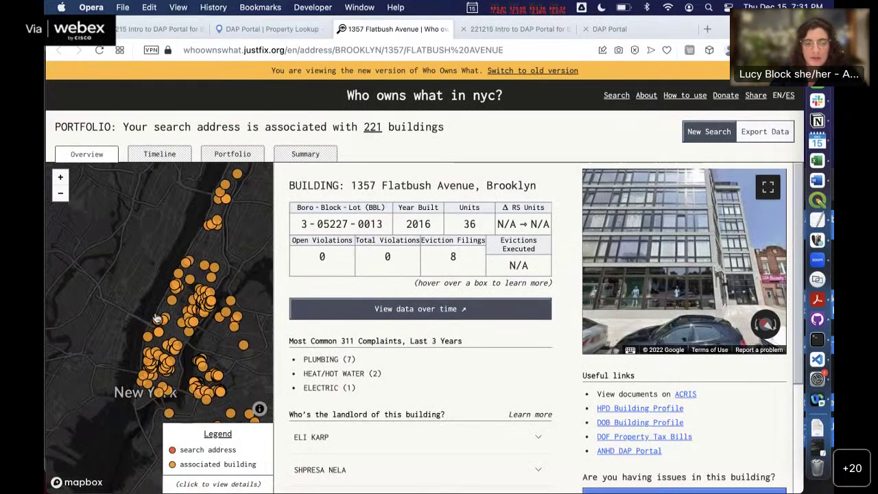
scroll(221, 367, "up", 4)
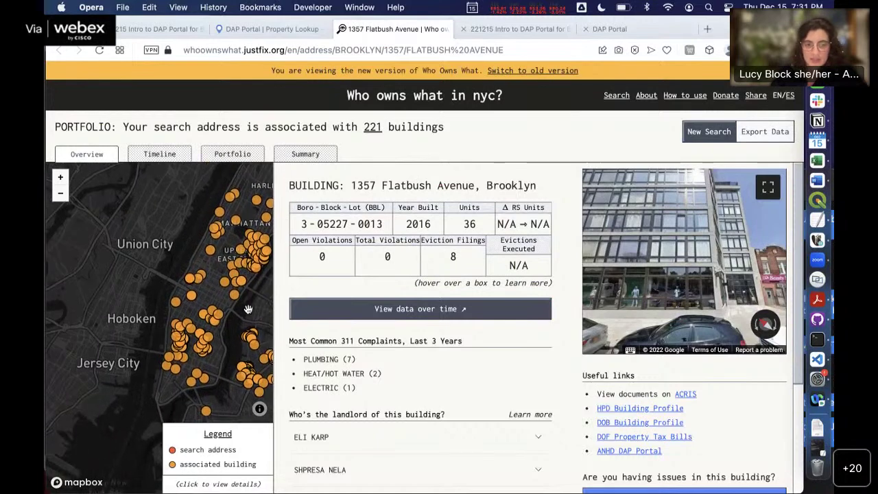
left_click(292, 26)
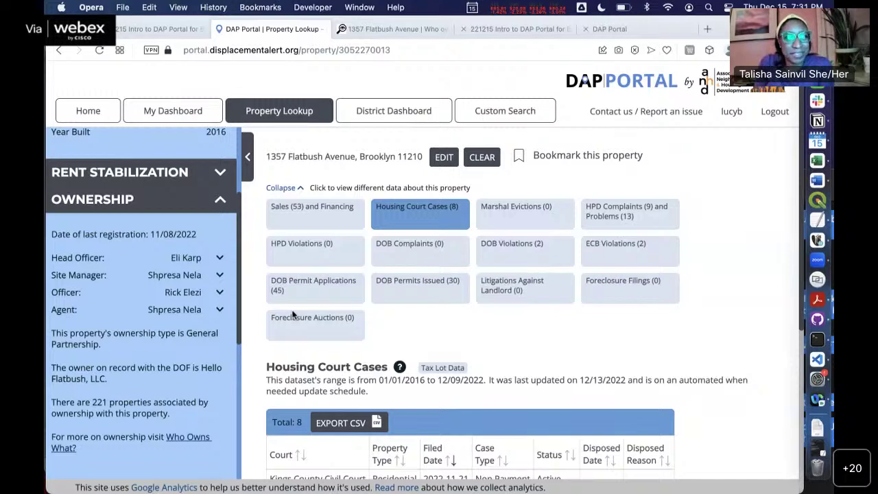
- Reopen the 1357 Flatbush Avenue portfolio via the sidebar's Ownership Who Owns What? link
scroll(131, 312, "up", 3)
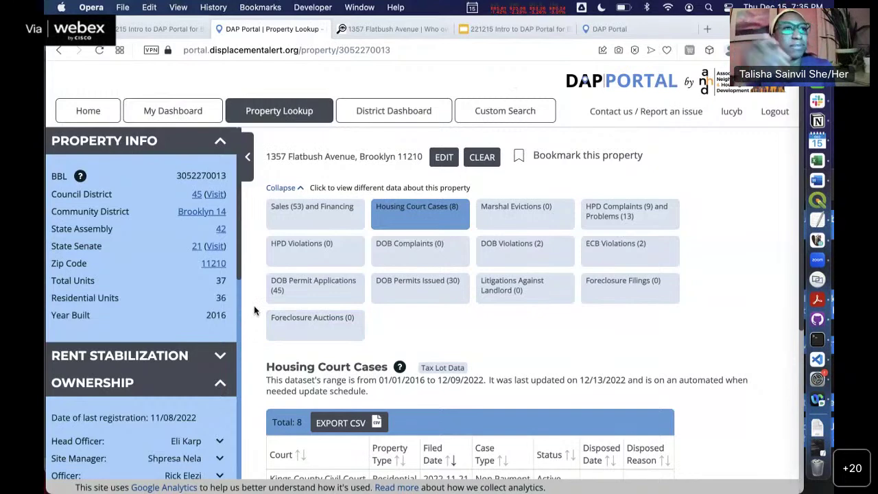
scroll(231, 384, "down", 5)
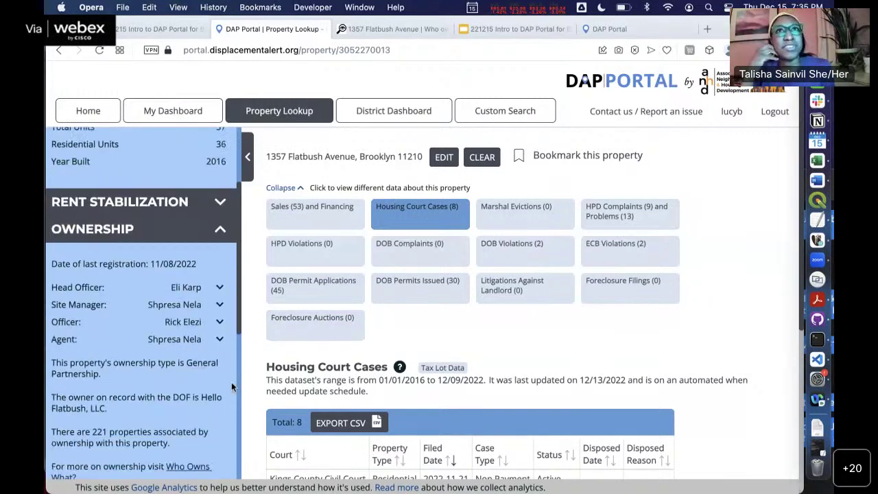
scroll(231, 382, "down", 3)
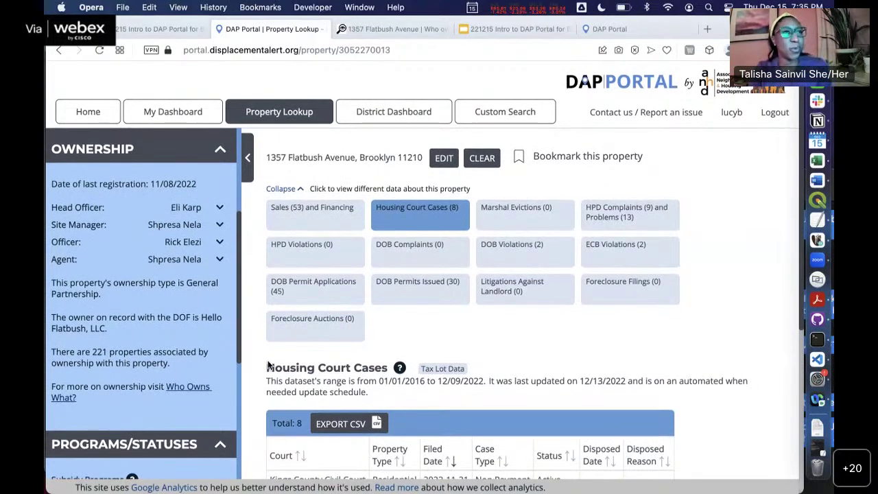
left_click(185, 387)
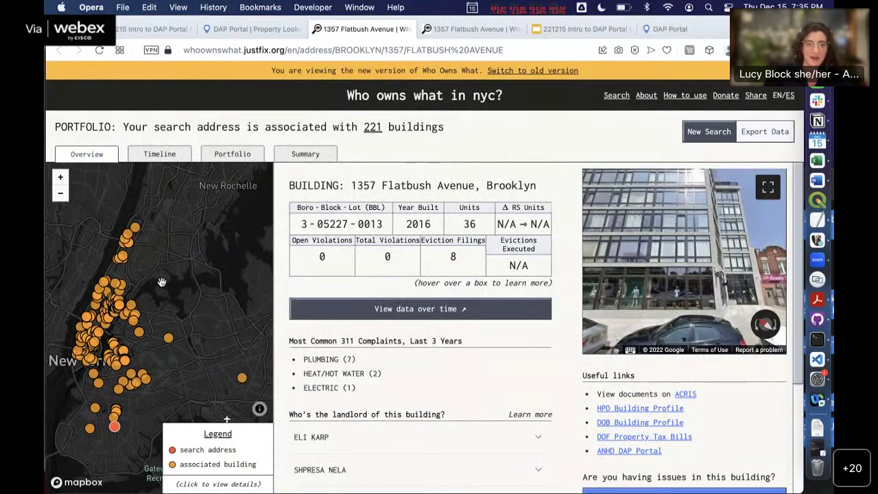
- Recentre the map on the 221 portfolio buildings and scroll down the building details
left_click_drag(163, 281, 221, 295)
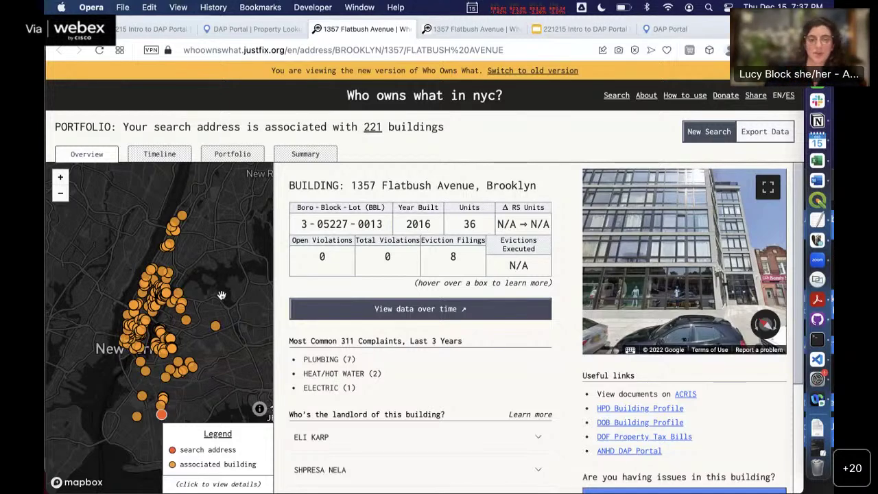
left_click_drag(215, 341, 201, 312)
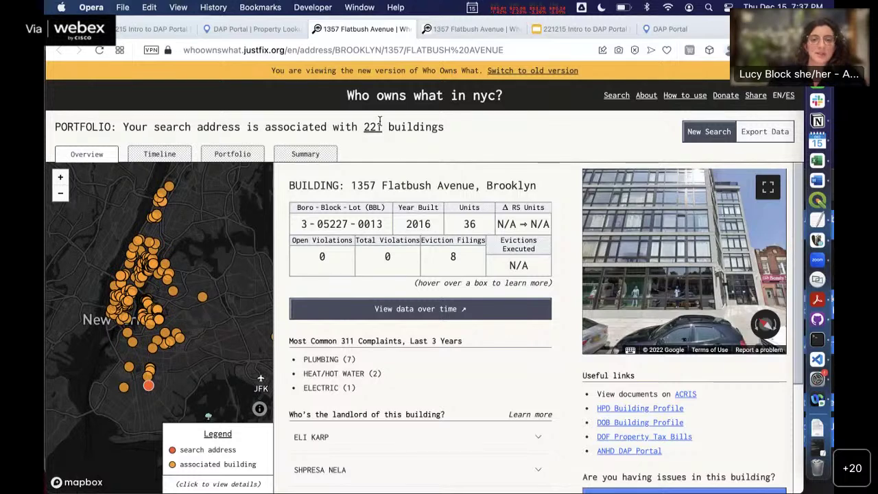
scroll(457, 386, "down", 1)
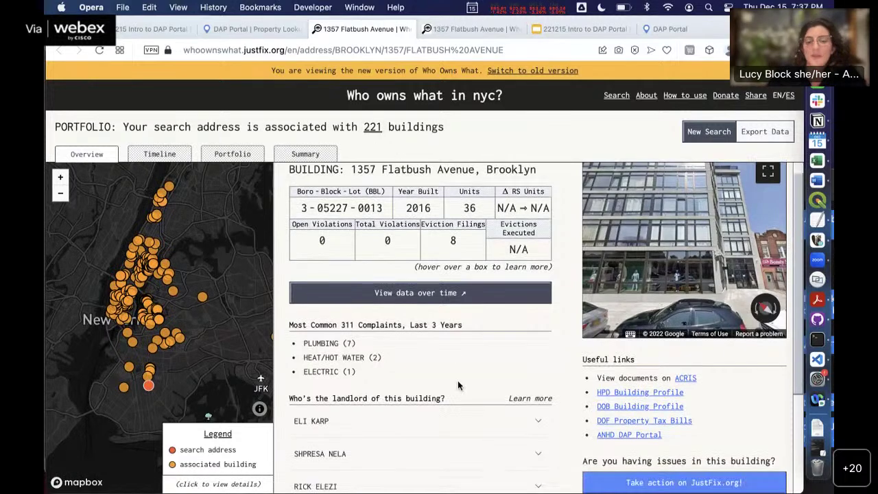